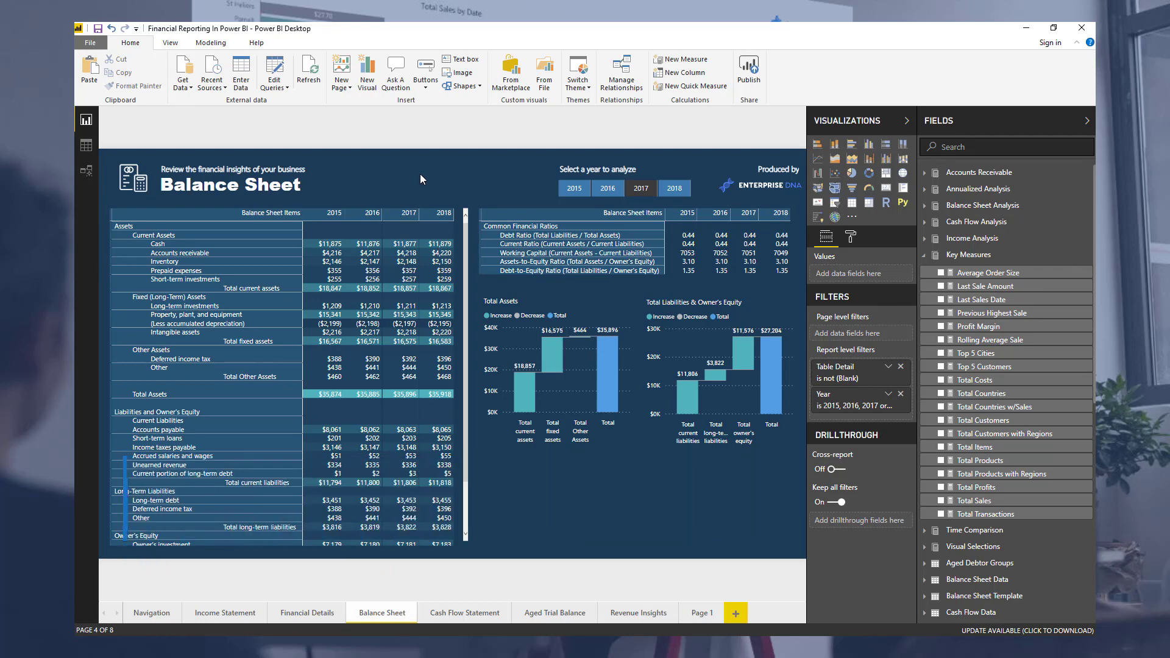
Collapse the Visualizations and Filters panes into a side strip on the Balance Sheet page
click(907, 121)
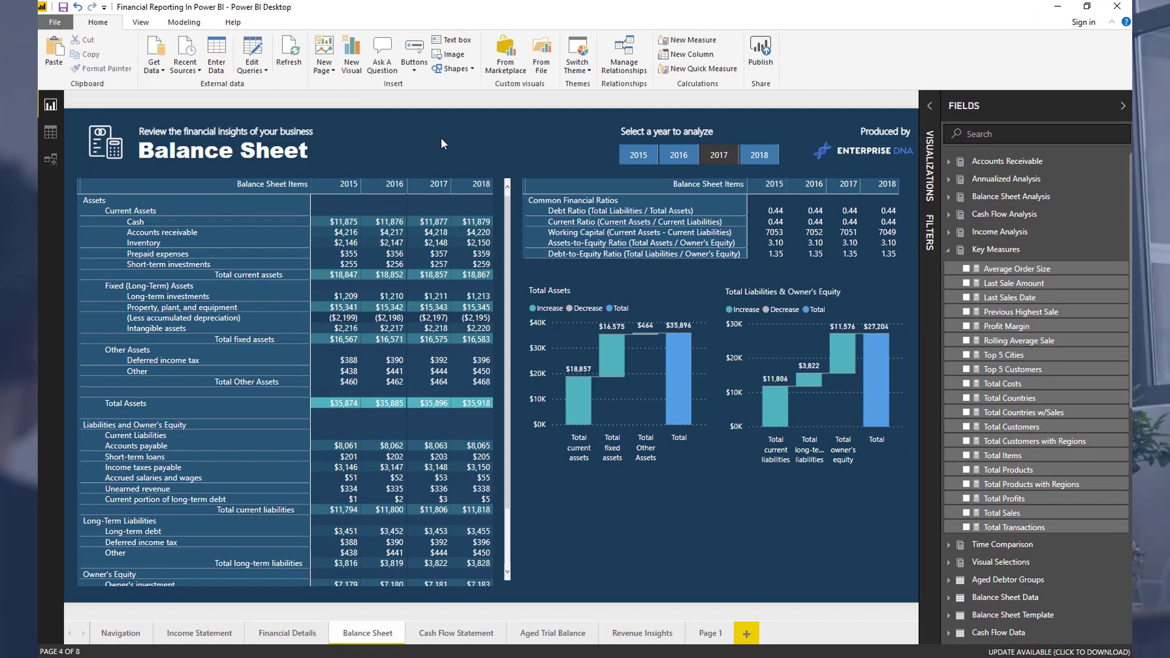
mouse_move(387, 175)
mouse_move(431, 176)
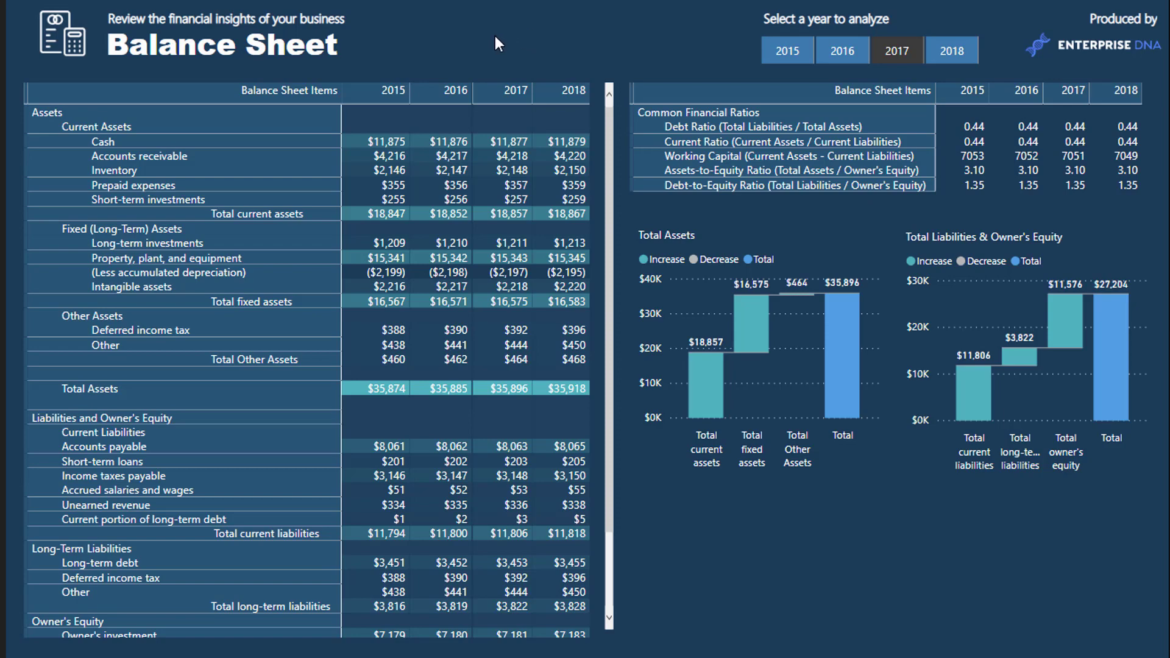
mouse_move(470, 67)
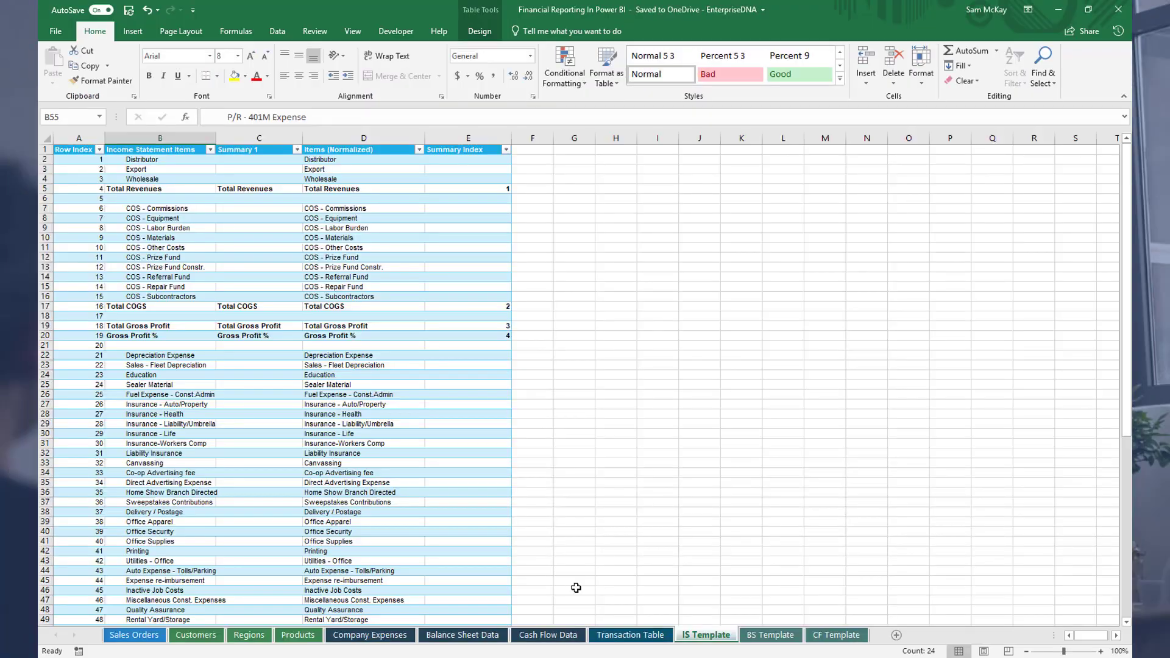
Switch to the Excel template workbook and open its BS Template sheet
click(614, 423)
click(836, 635)
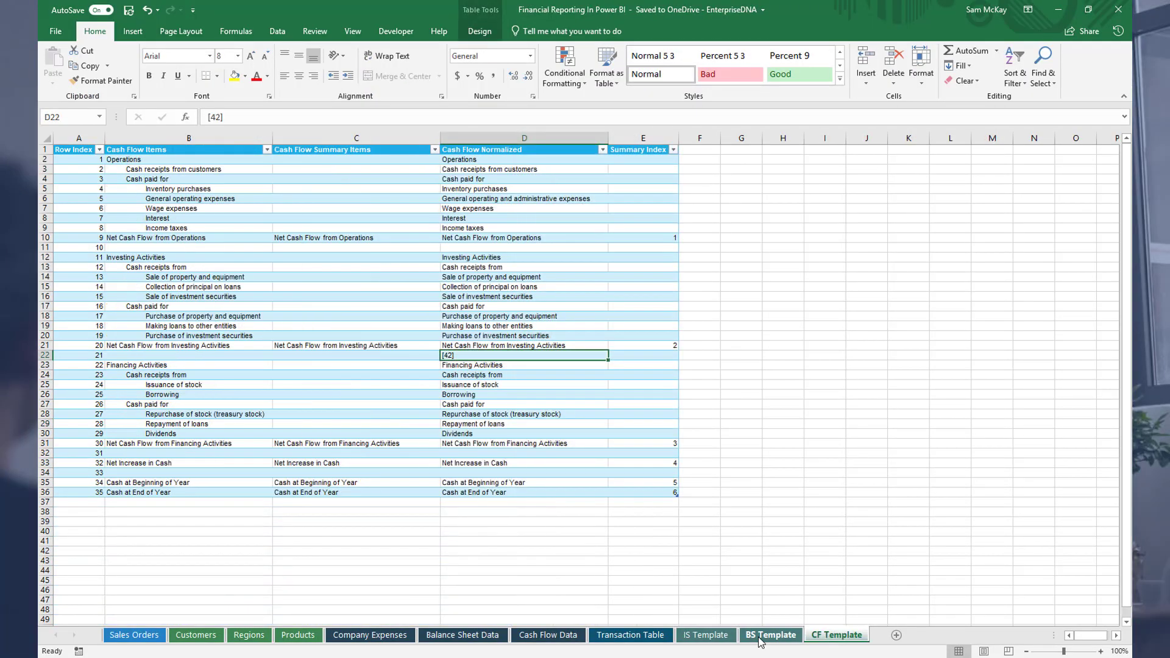
click(771, 635)
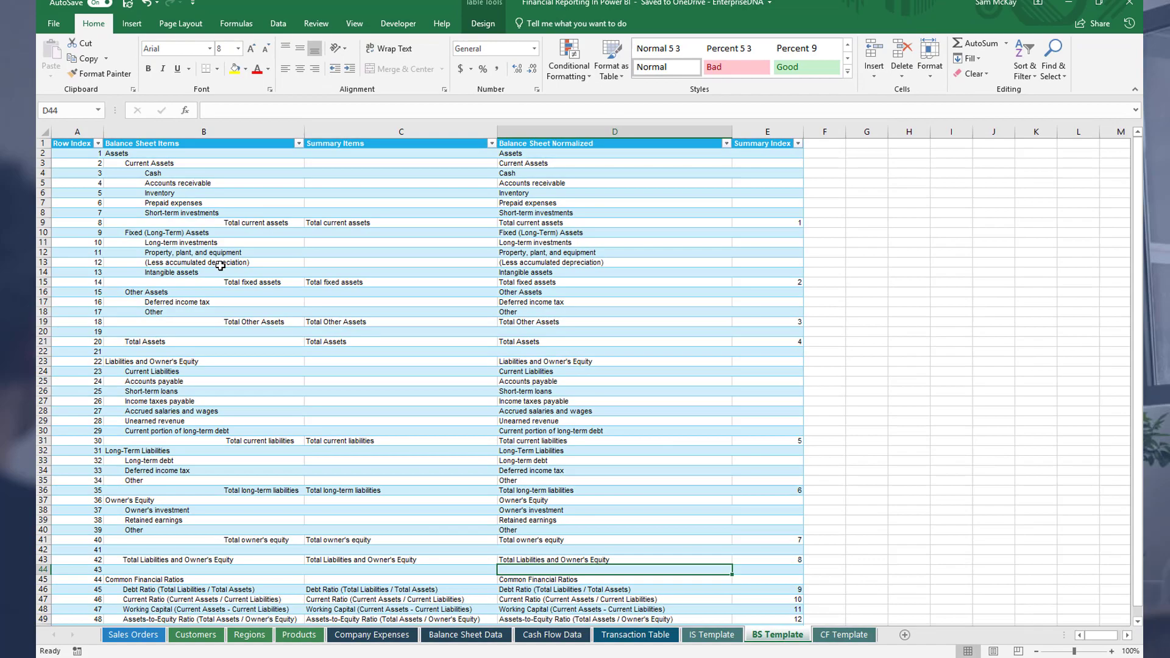
key(ctrl+shift+F1)
scroll(220, 270, down, 2)
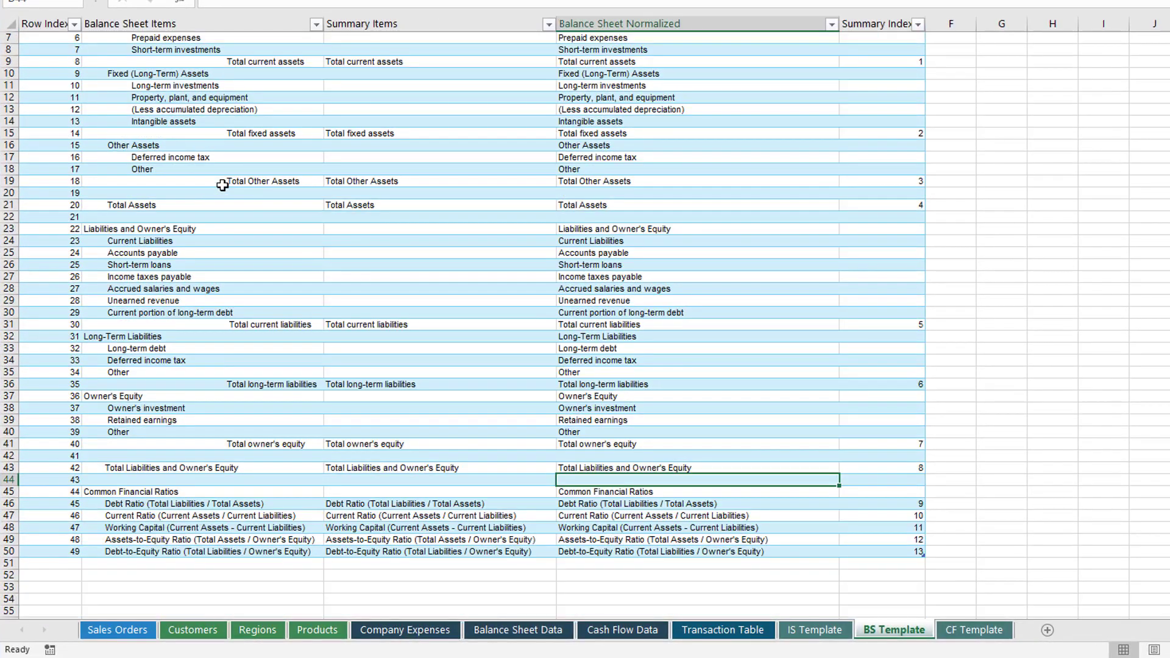
scroll(222, 185, up, 2)
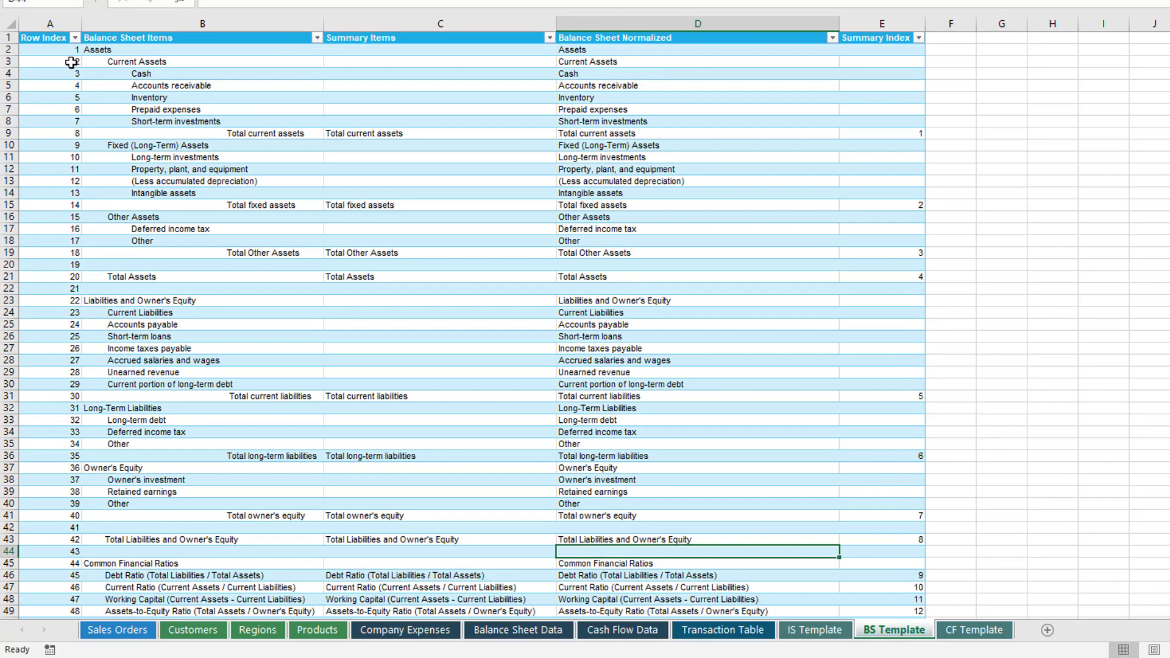
Check the leading-space indents on Current Assets, Cash, Total current assets, Property, plant, and equipment, and Total Assets
click(110, 61)
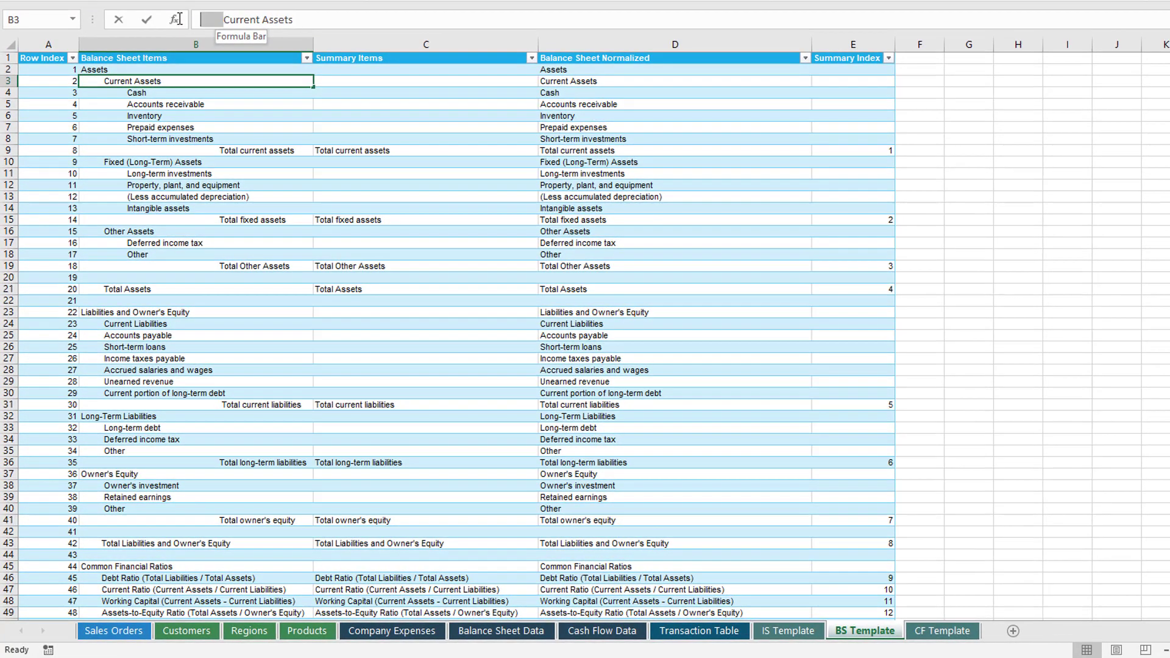
click(178, 19)
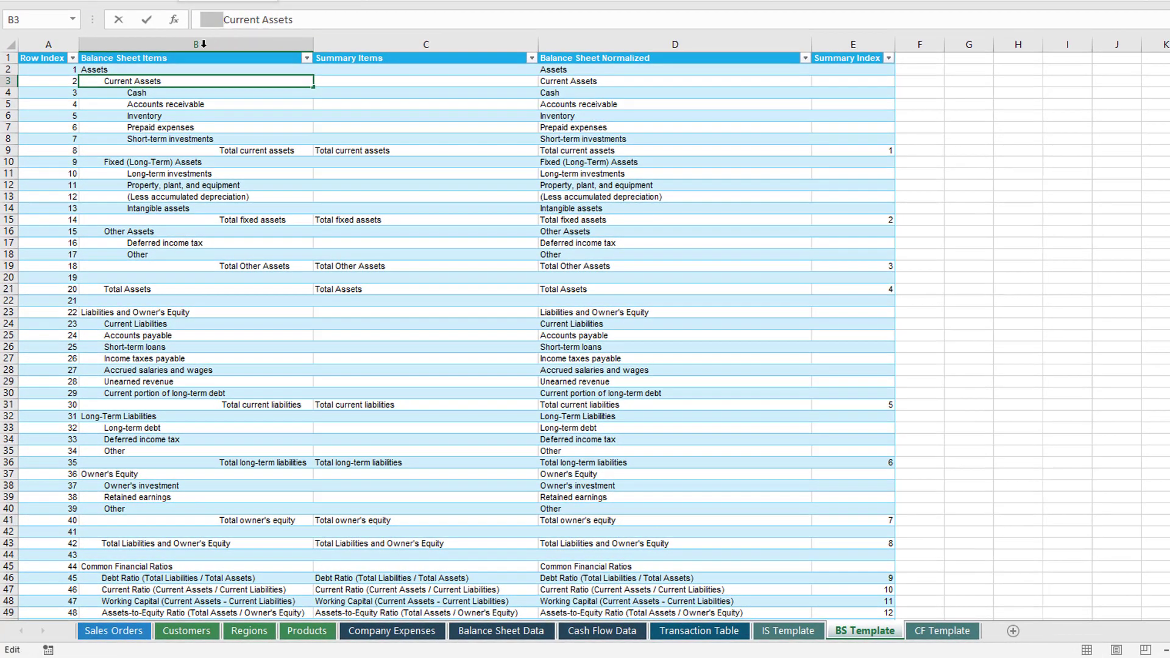
click(193, 92)
double_click(231, 19)
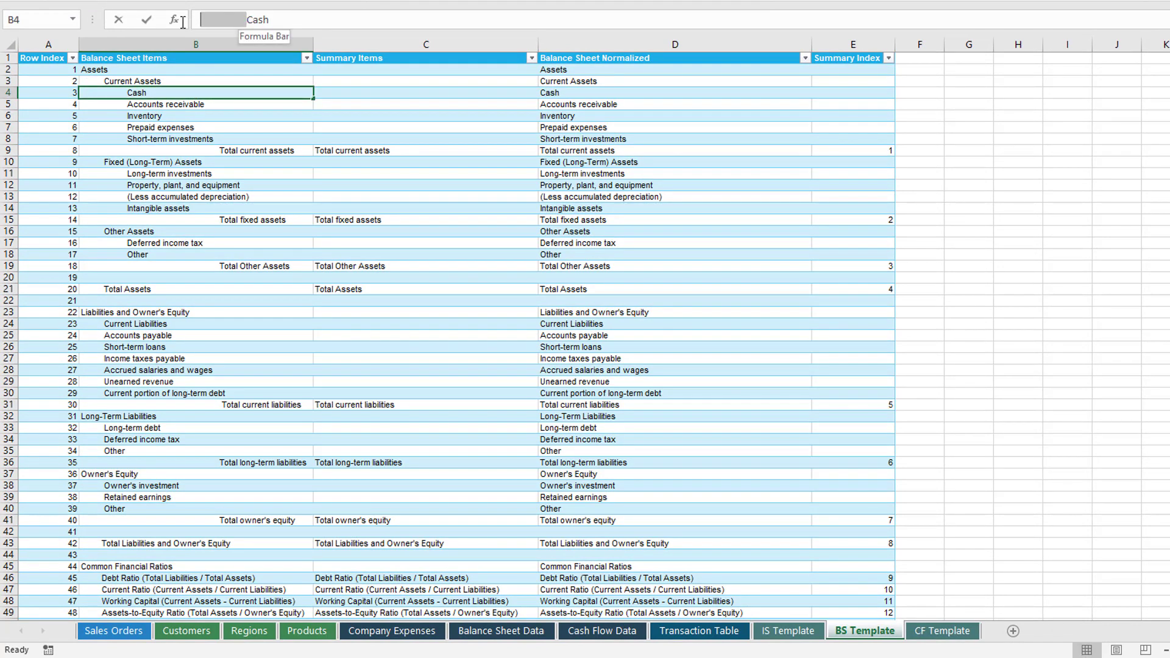
click(268, 199)
click(206, 150)
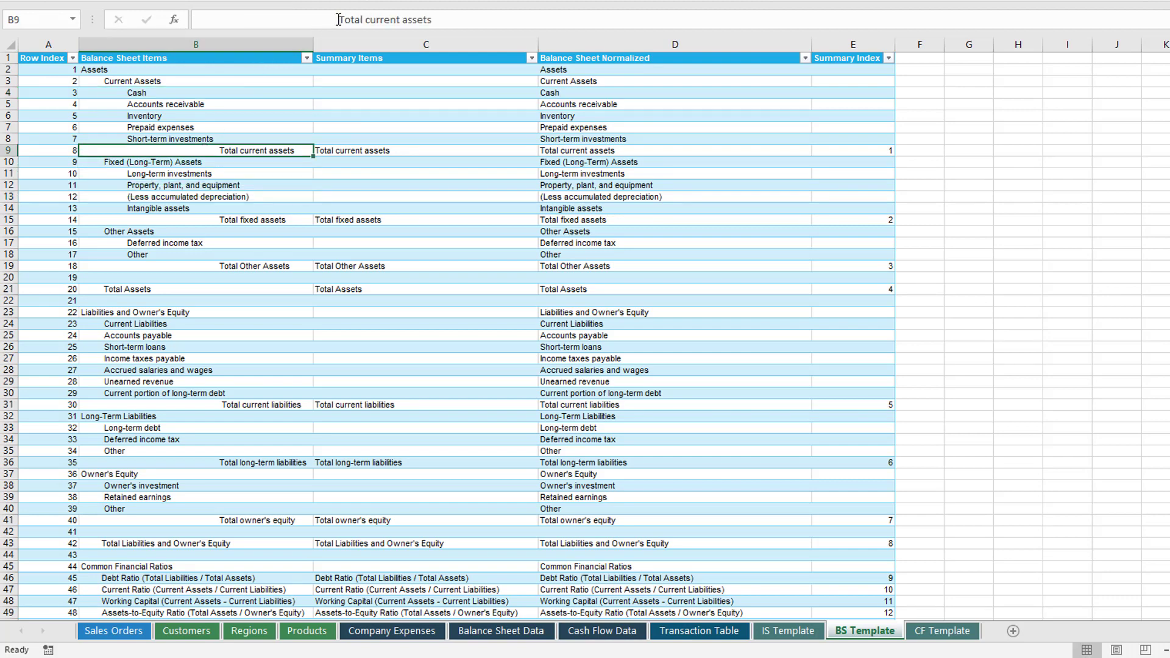
drag(340, 19, 198, 27)
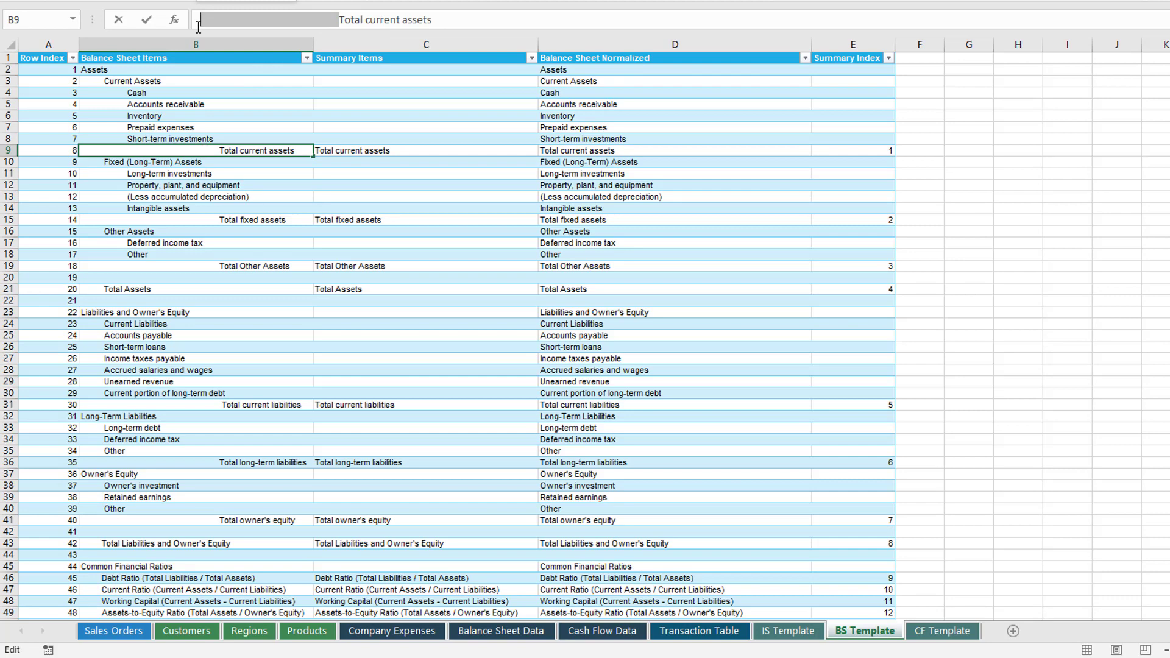
click(260, 183)
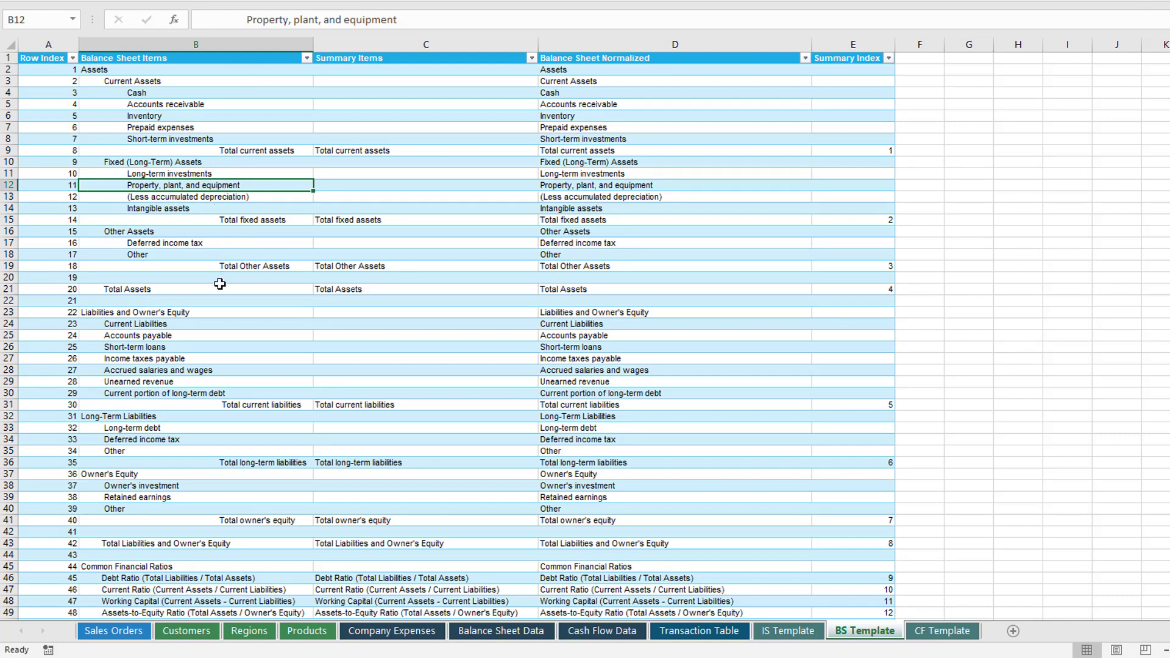
click(139, 291)
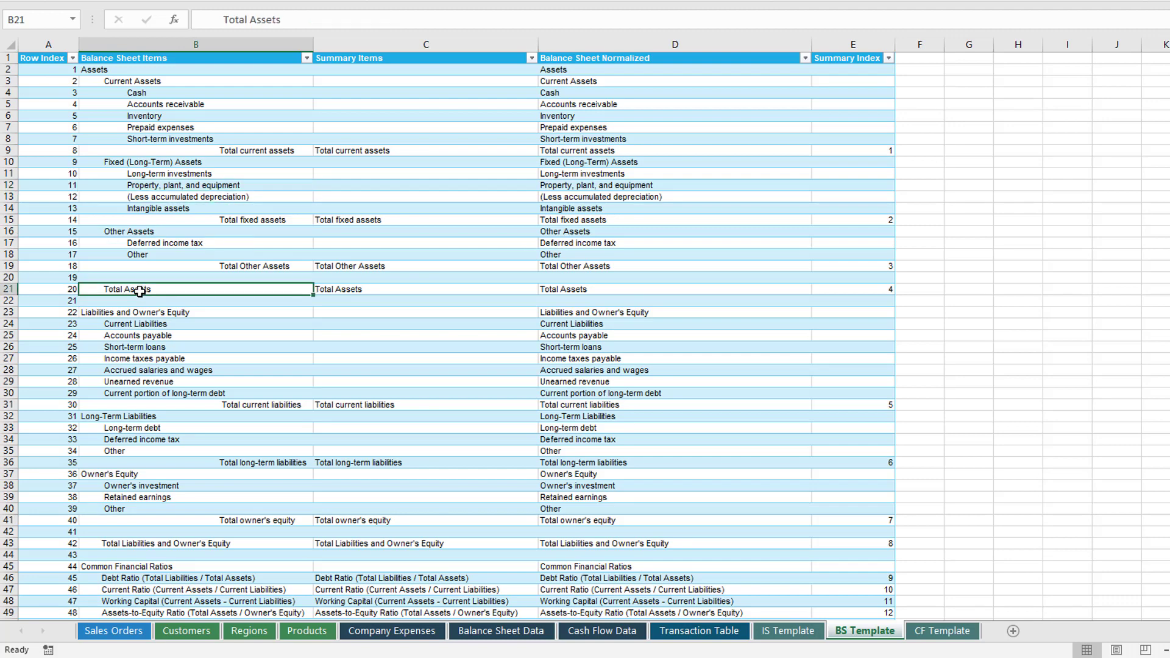
mouse_move(433, 657)
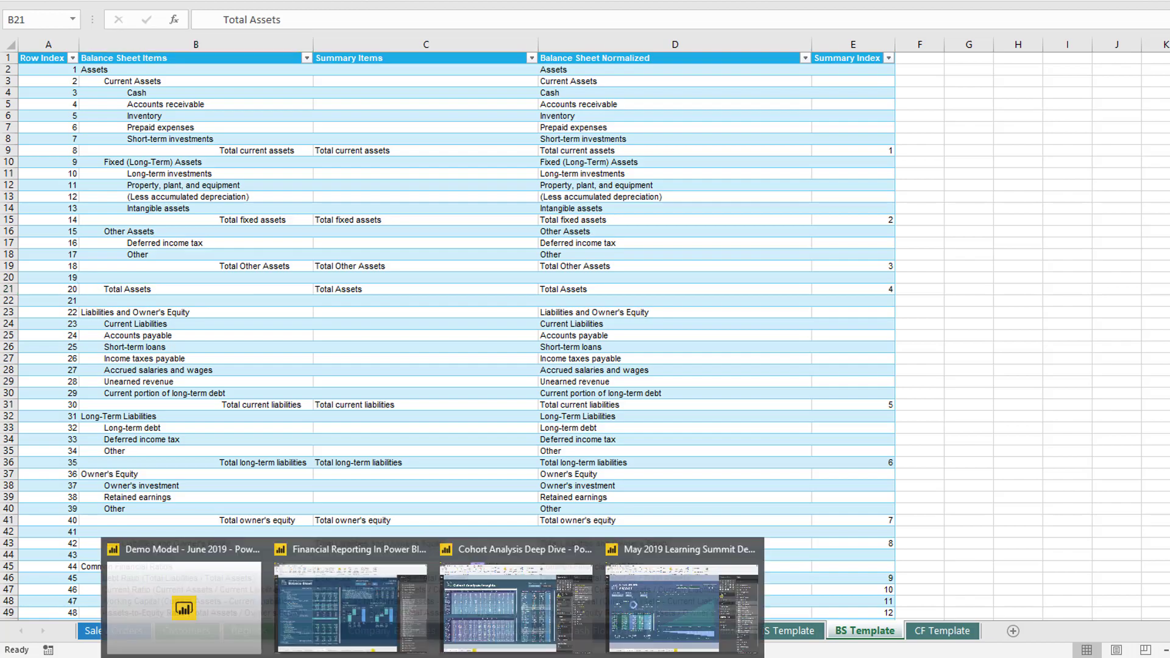
click(313, 612)
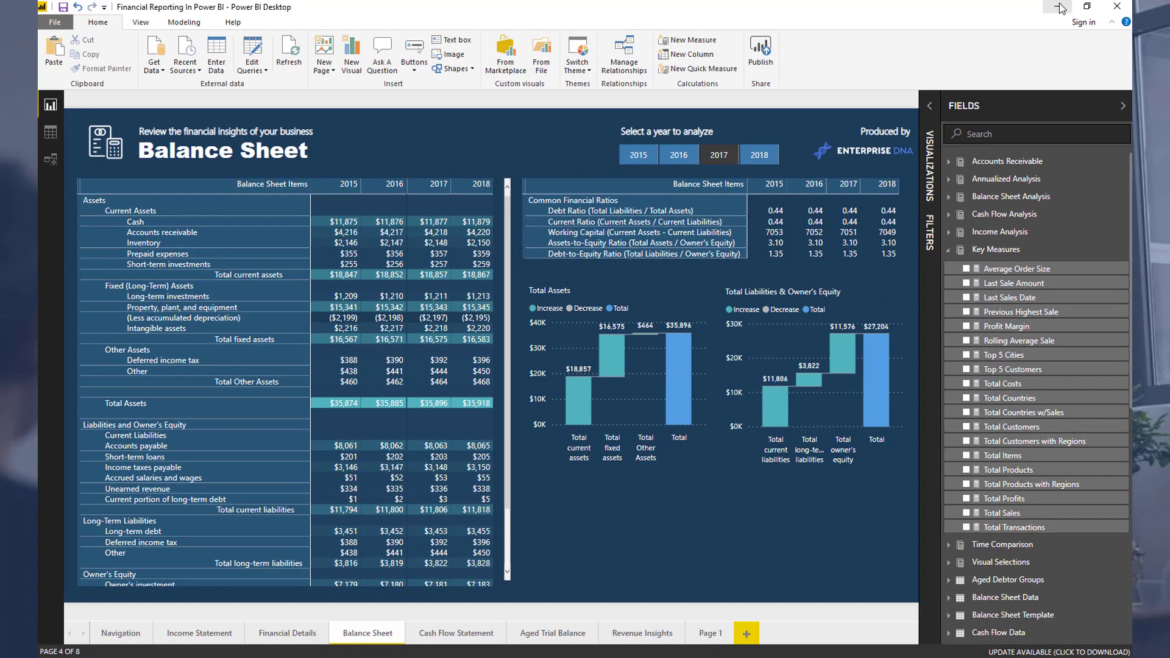
click(1058, 7)
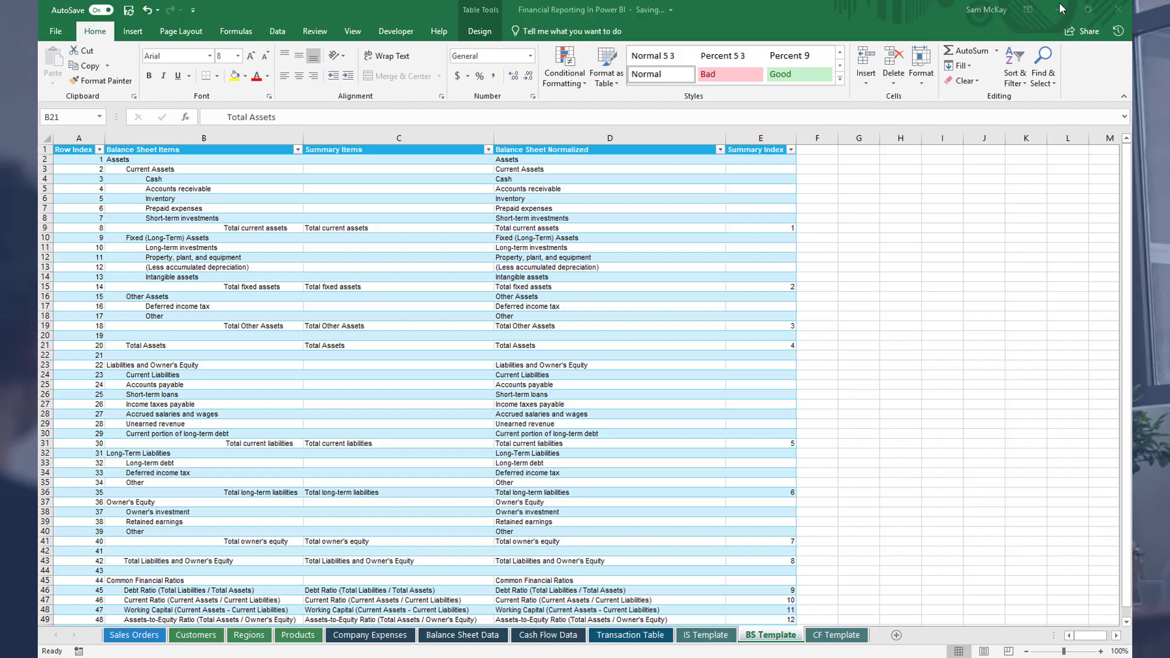
drag(201, 170, 254, 482)
scroll(252, 473, down, 3)
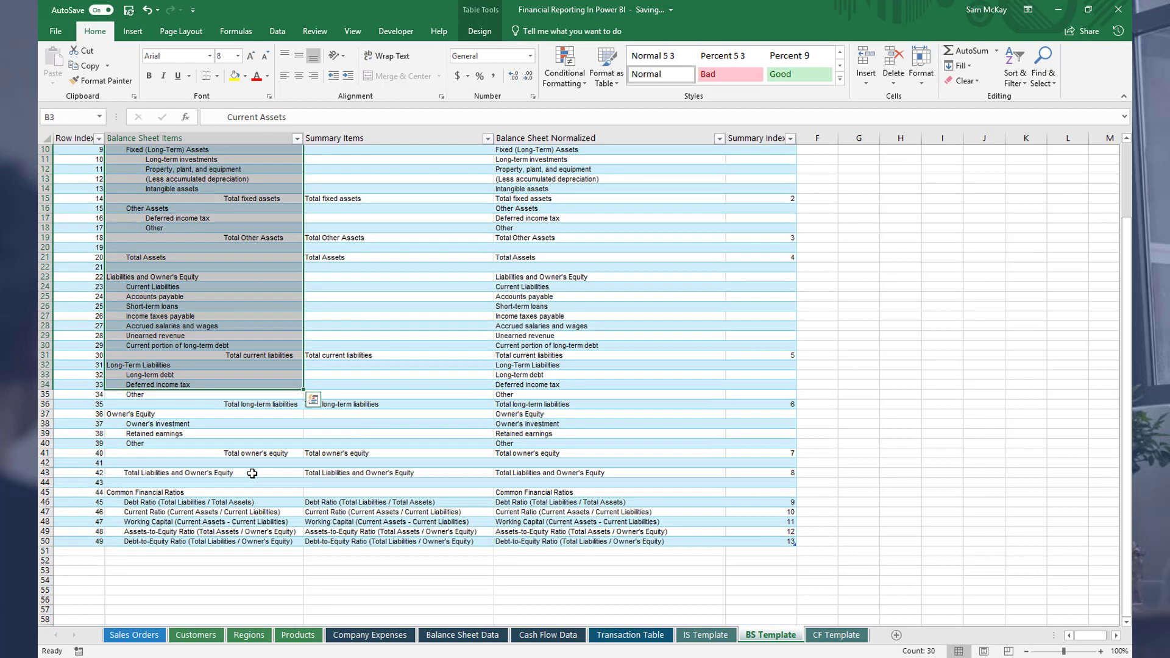
scroll(252, 473, up, 1)
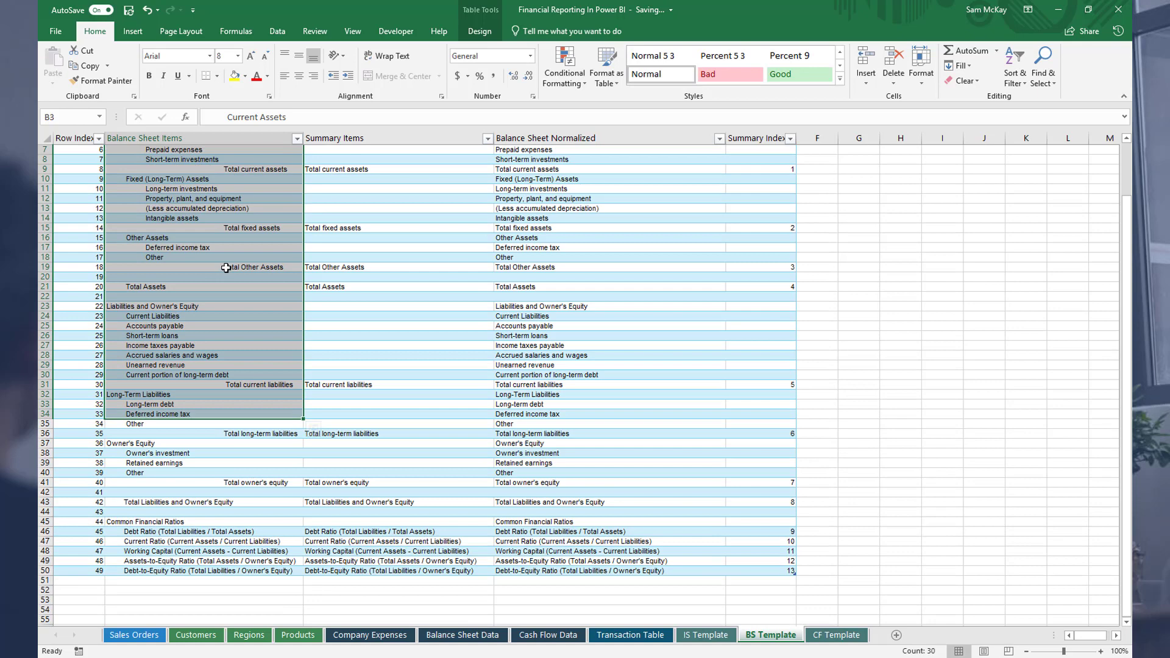
drag(216, 220, 215, 366)
scroll(215, 366, down, 1)
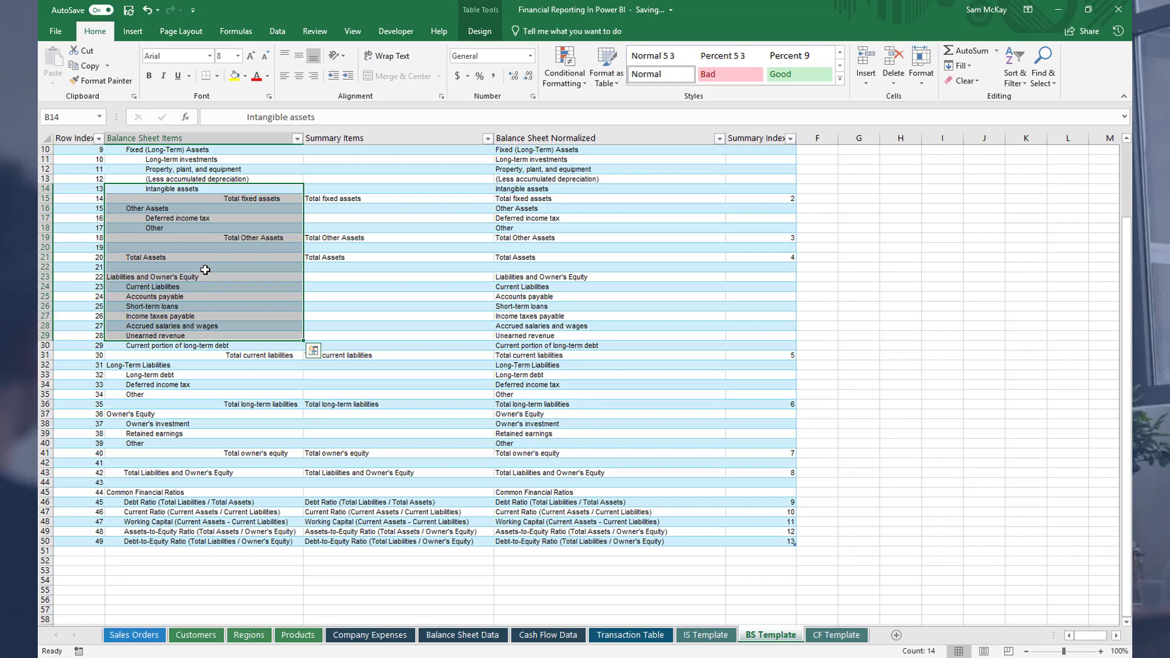
drag(212, 364, 208, 570)
scroll(225, 378, down, 2)
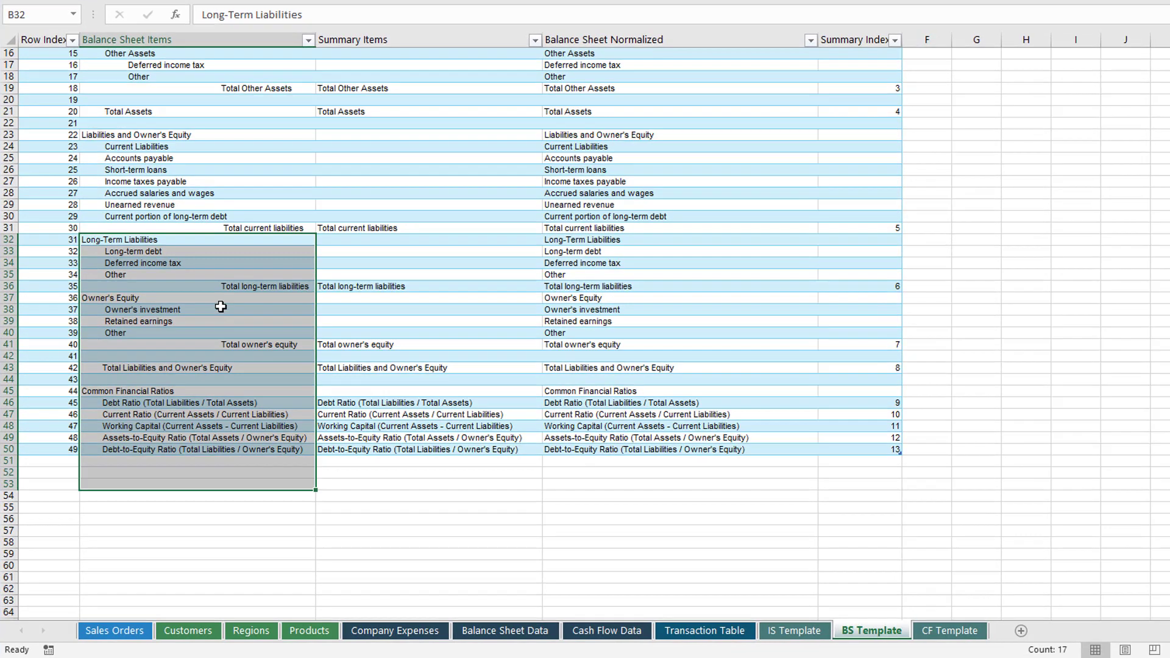
drag(221, 306, 227, 451)
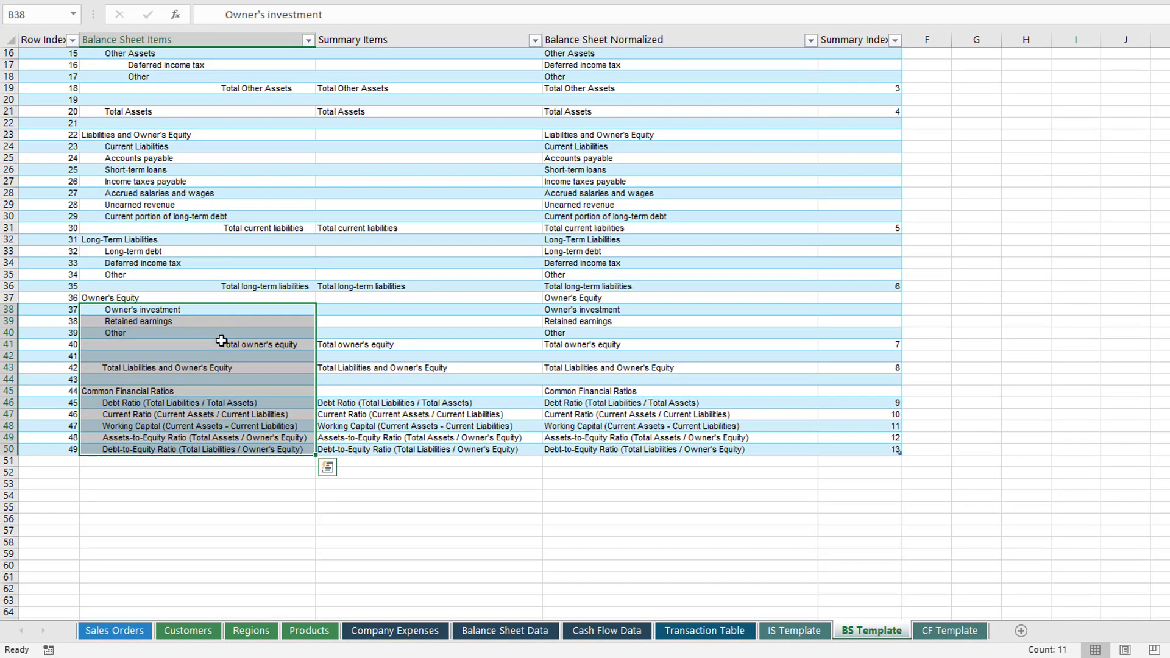
click(183, 403)
click(185, 414)
click(186, 426)
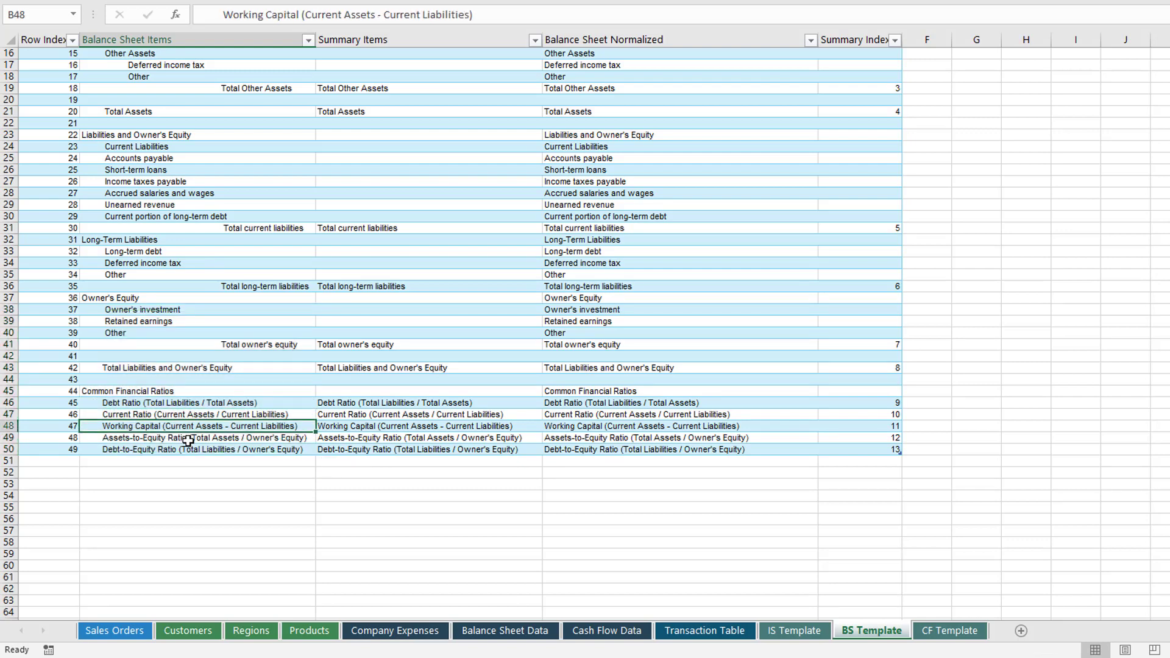
click(186, 437)
click(187, 449)
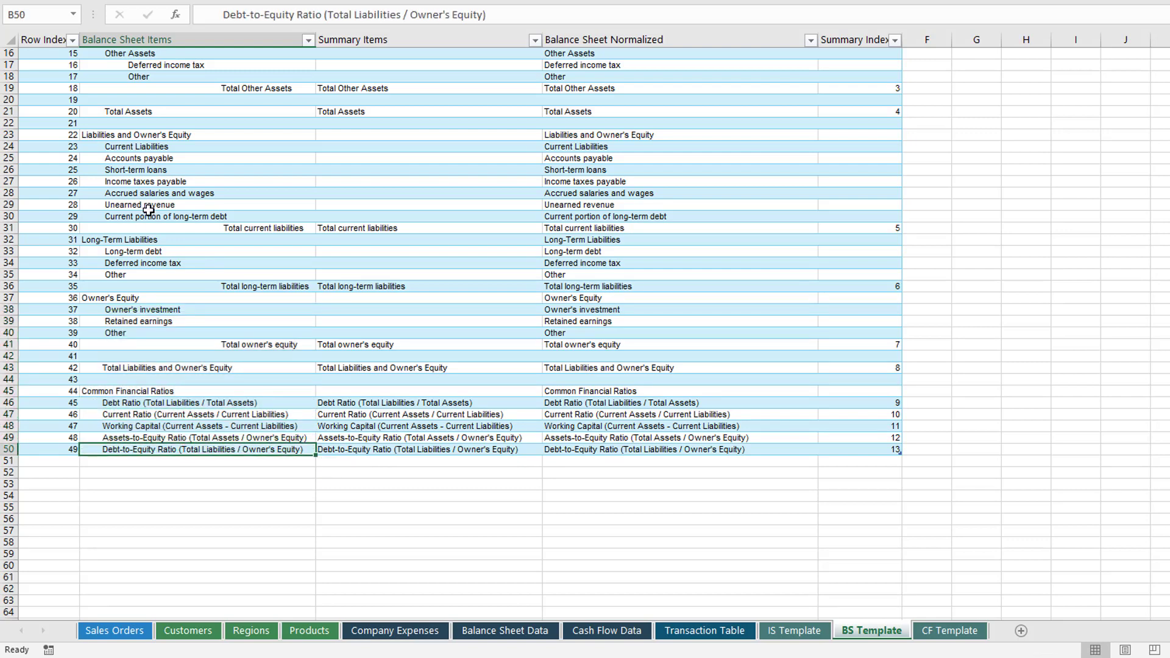
scroll(148, 210, up, 5)
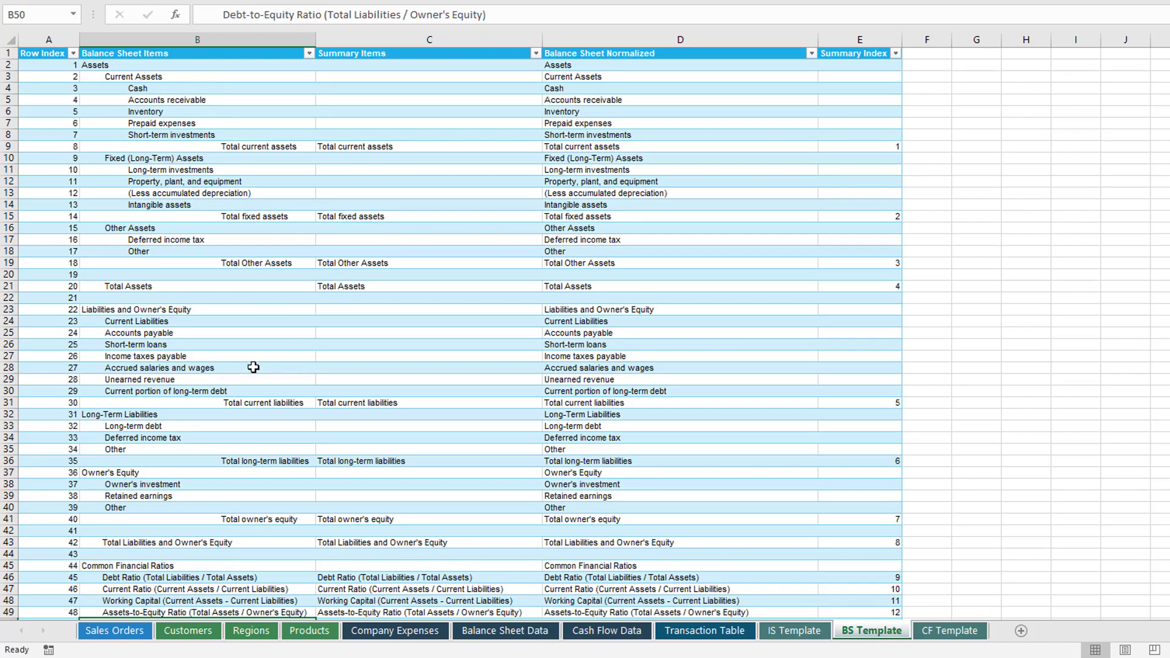
mouse_move(404, 652)
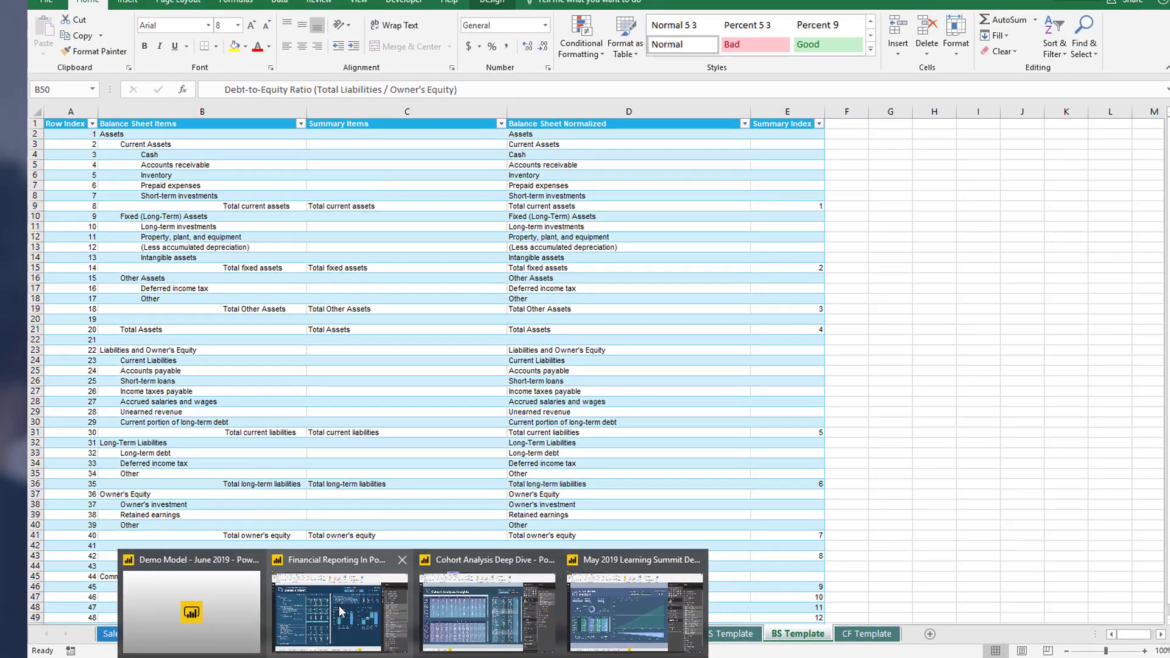
Return to Power BI, open the blank Page 1, and glance at the Model view diagram
click(339, 611)
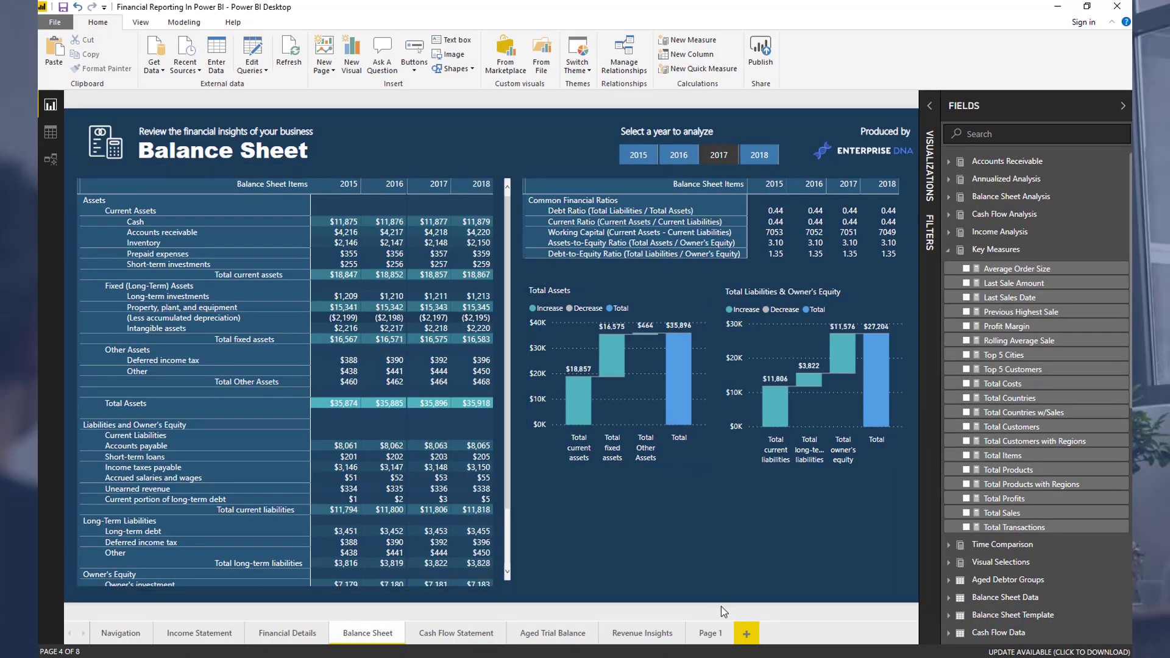
click(704, 635)
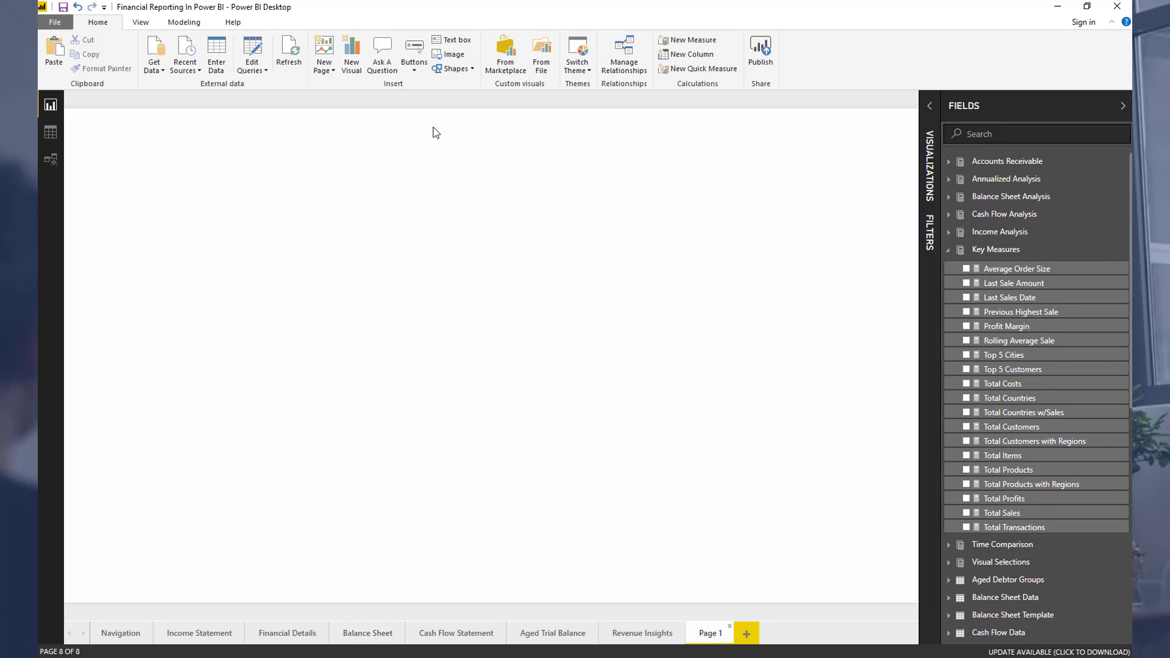
click(54, 157)
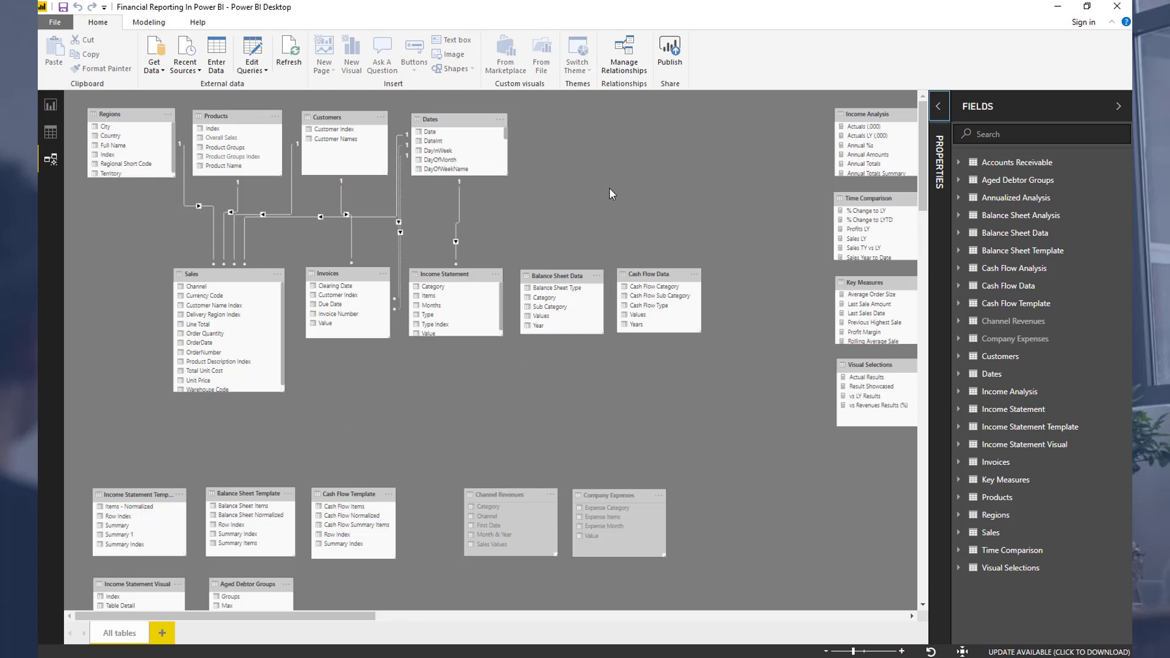
click(50, 107)
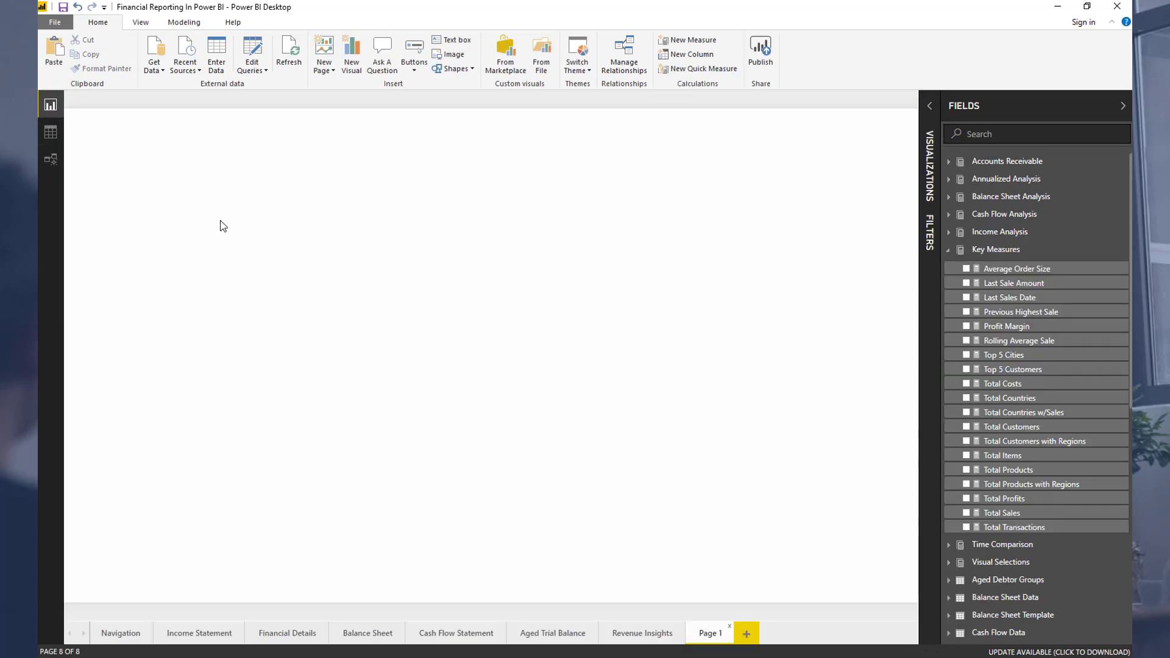
Expand Balance Sheet Template and place its Row Index field on Page 1
click(978, 251)
click(959, 407)
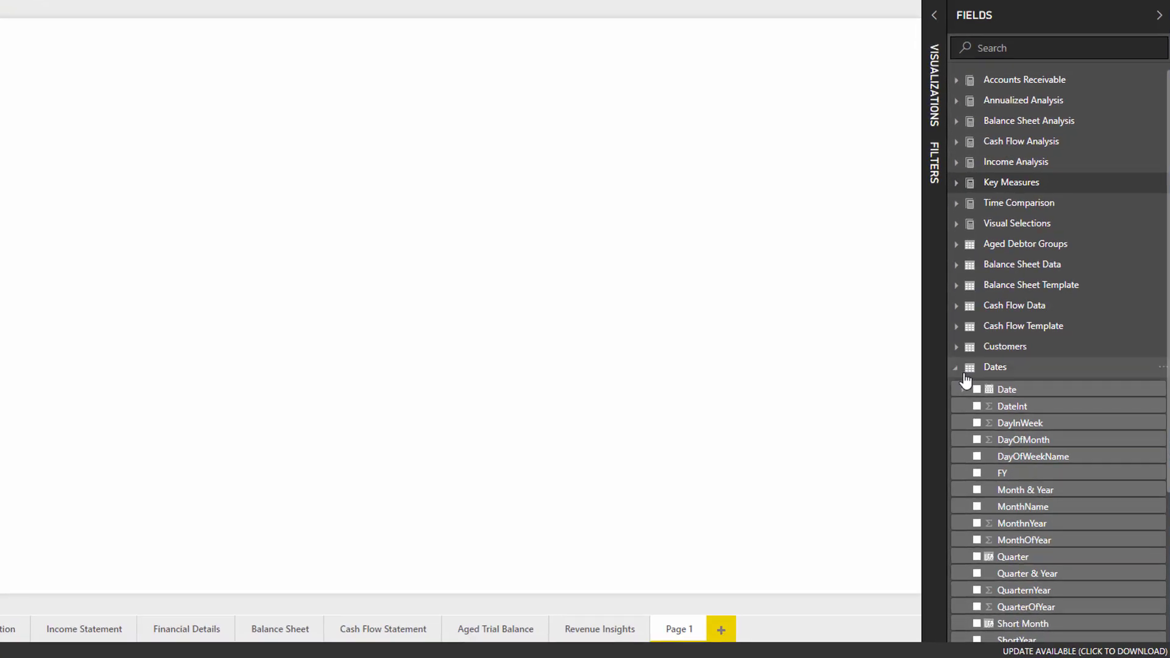
click(964, 373)
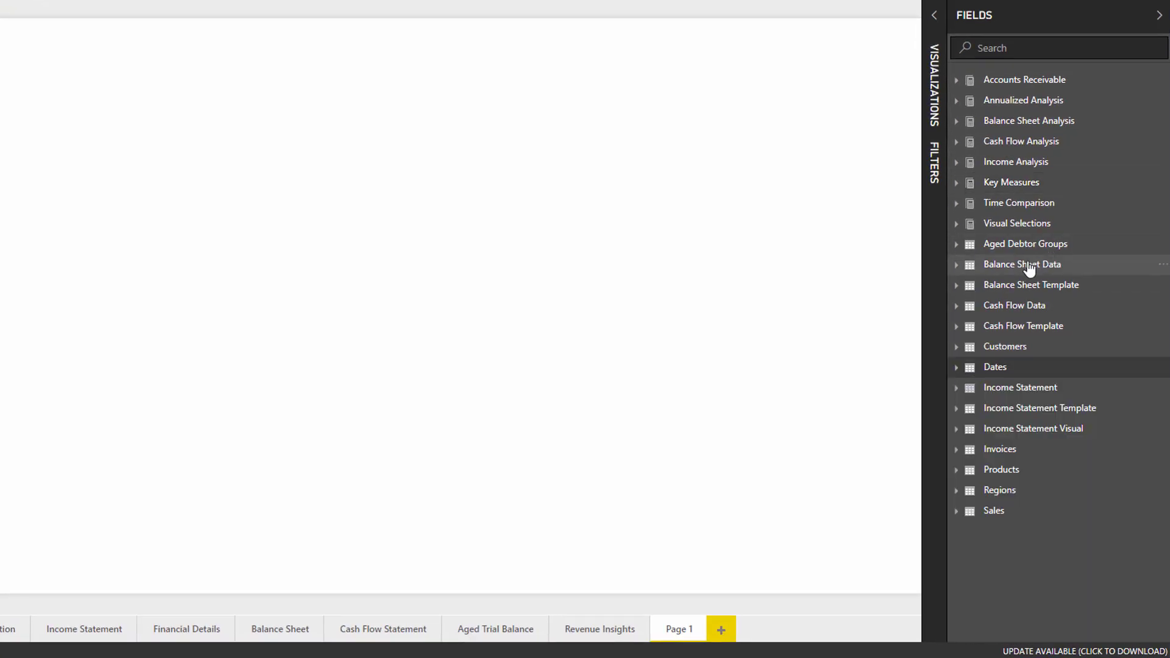
click(1034, 289)
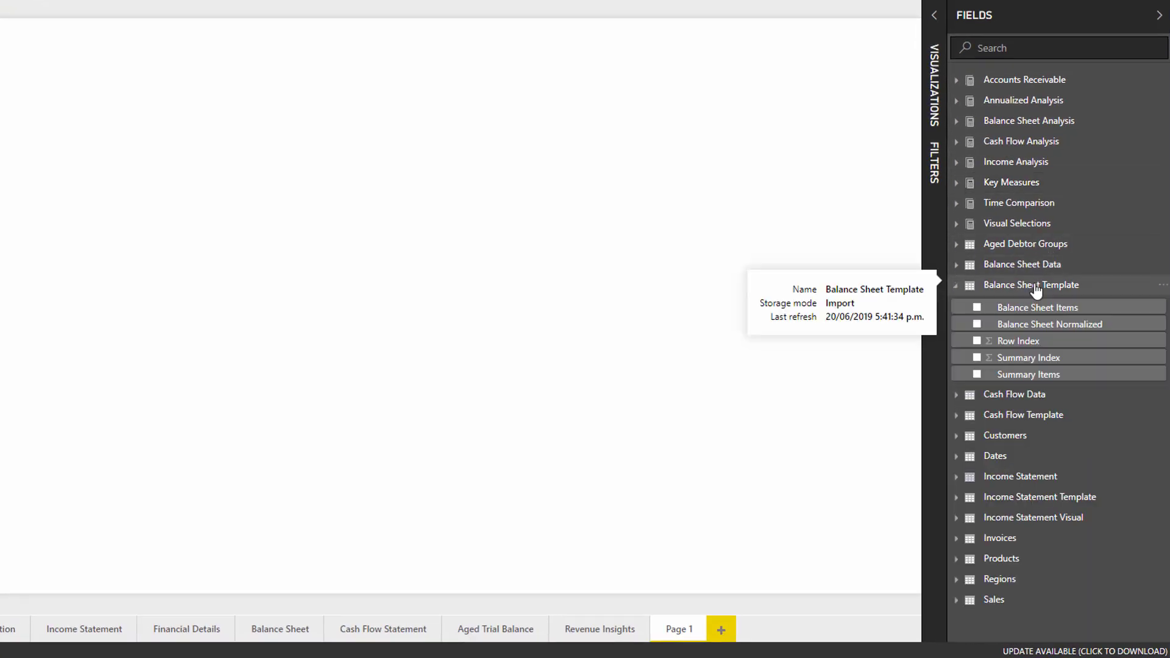
drag(1027, 347, 221, 153)
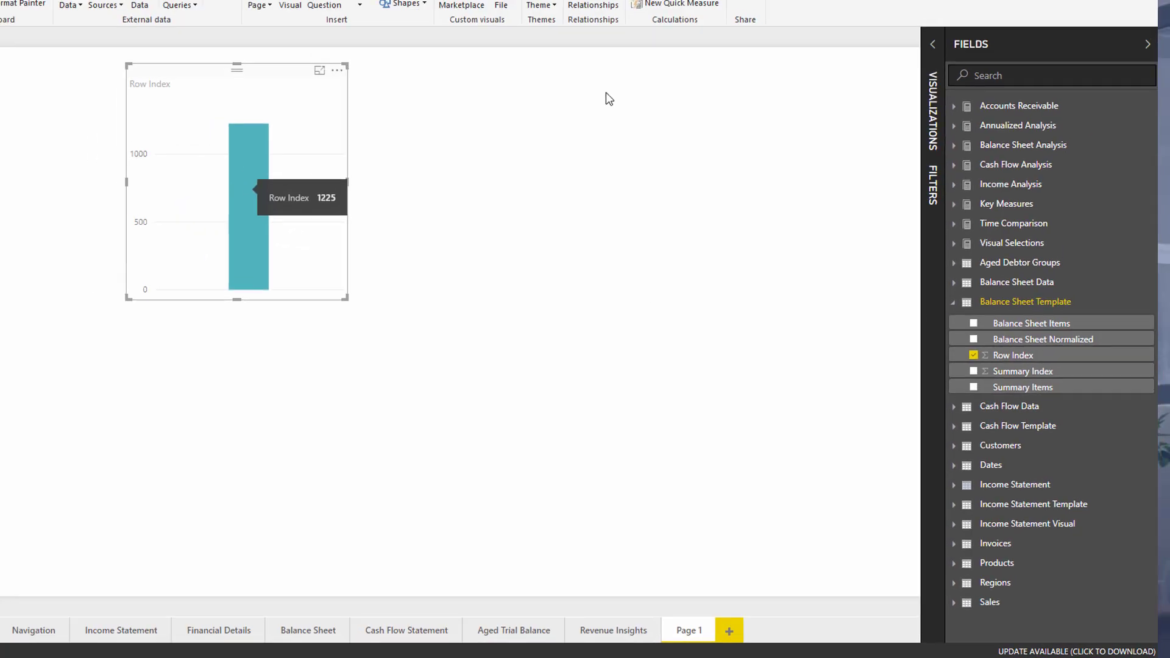
key(alt+Tab)
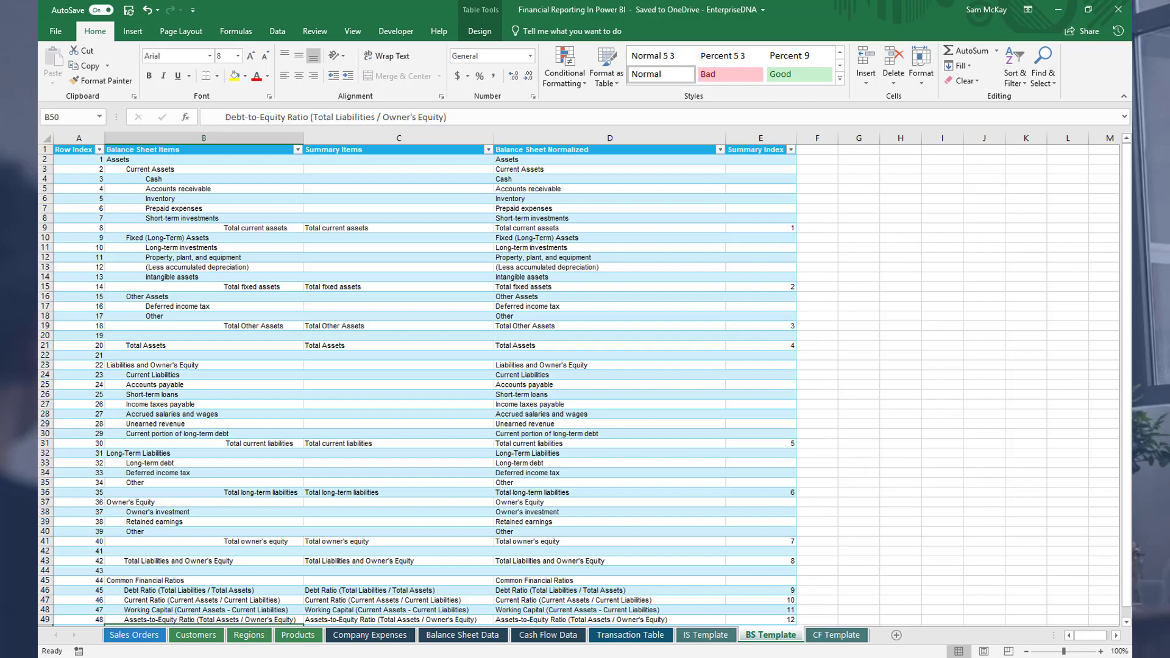
key(alt+Tab)
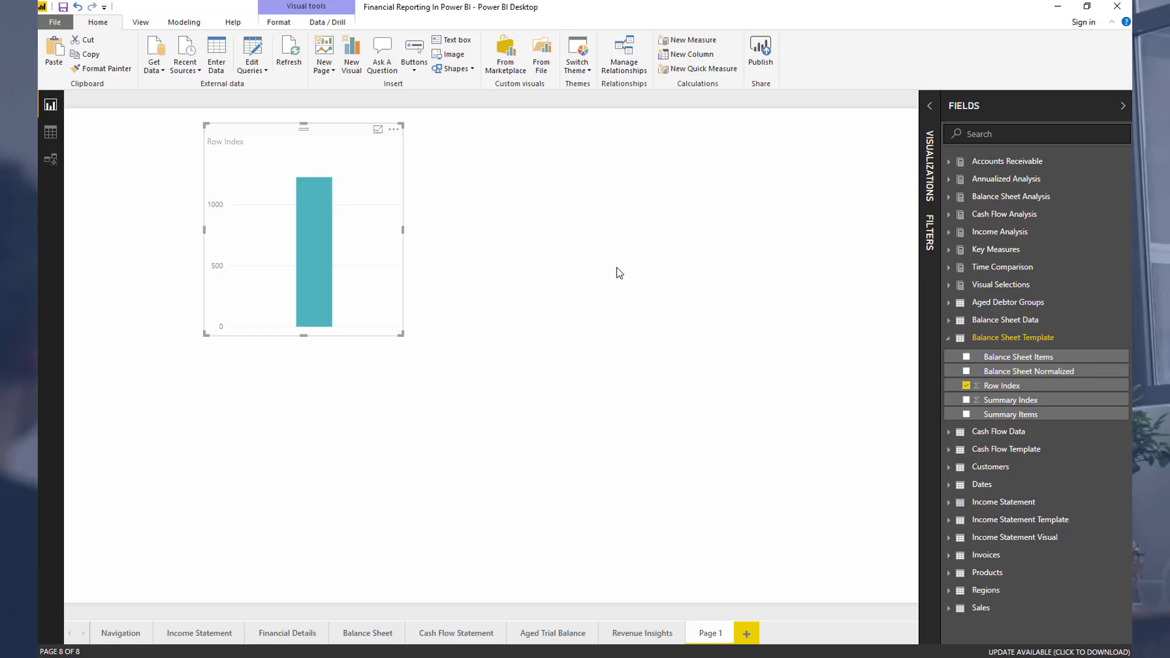
Turn the visual into a Table and set Row Index to Don't summarize
click(931, 107)
click(871, 193)
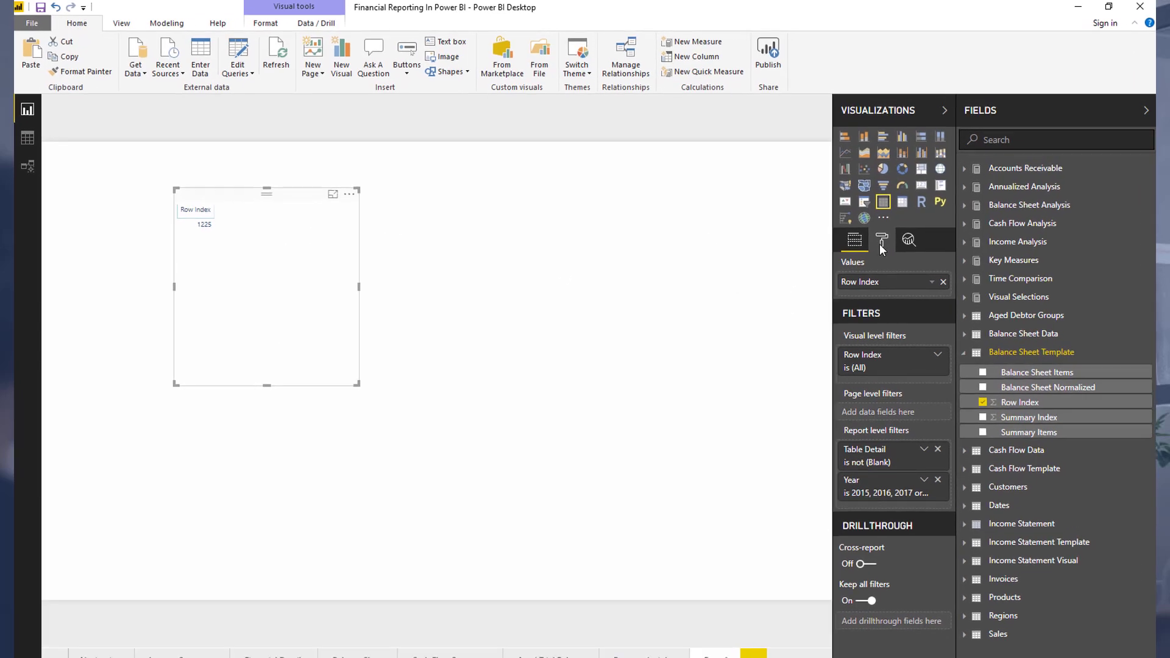
click(881, 241)
click(853, 242)
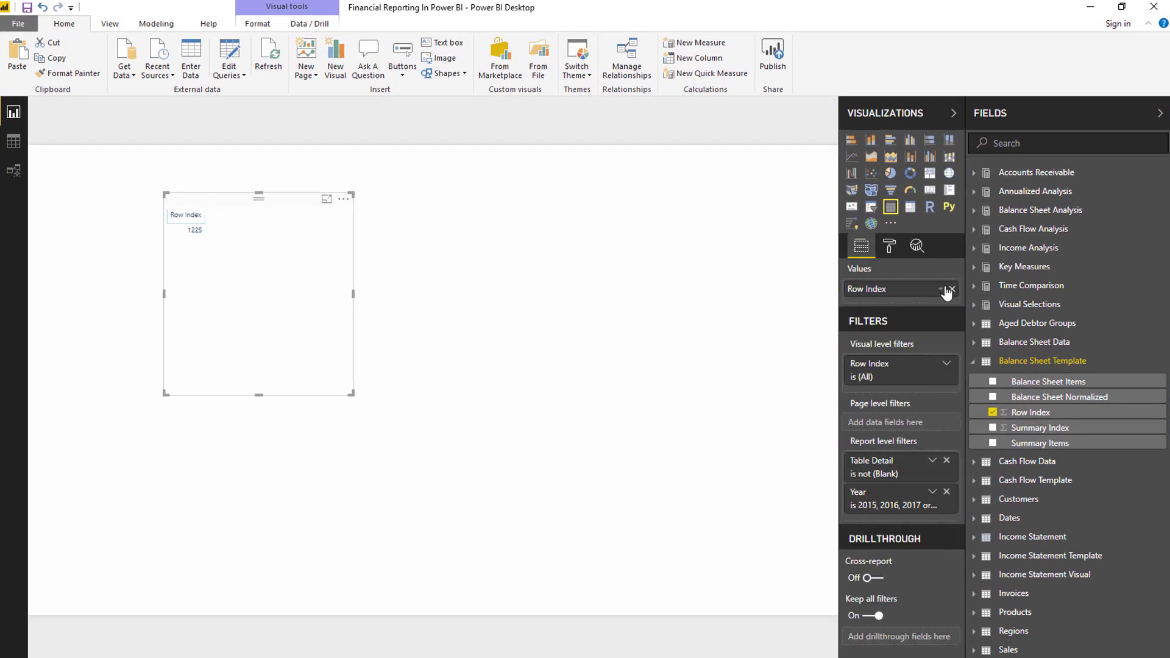
click(944, 289)
click(970, 371)
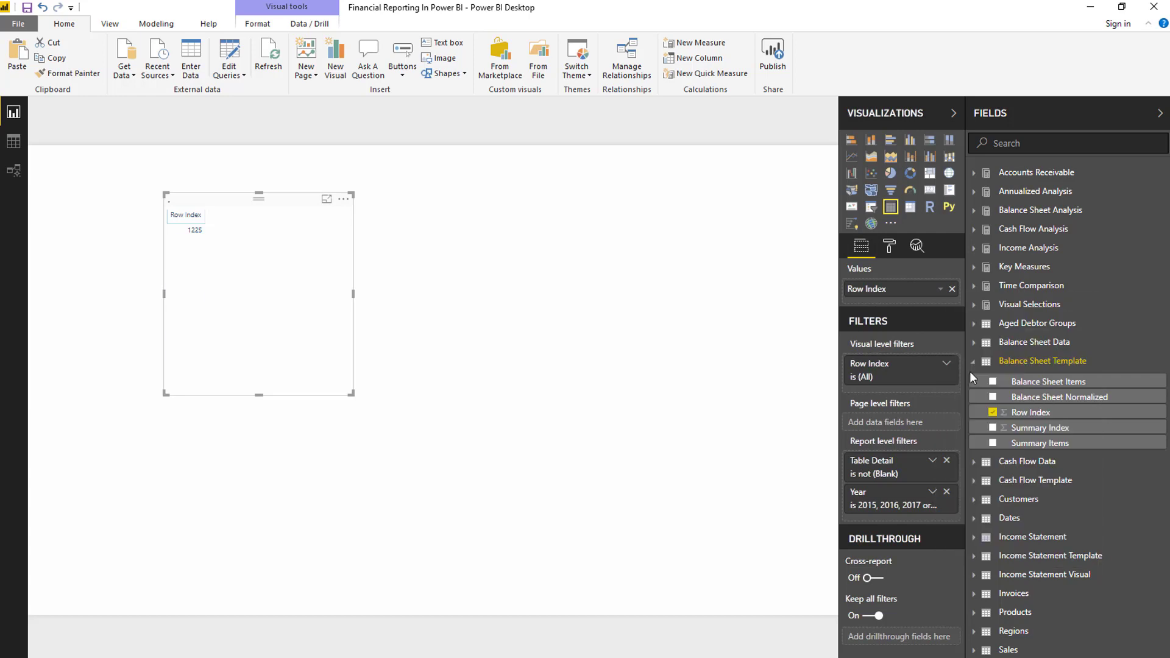
Turn on Show items with no data for Row Index and enlarge the table
click(940, 289)
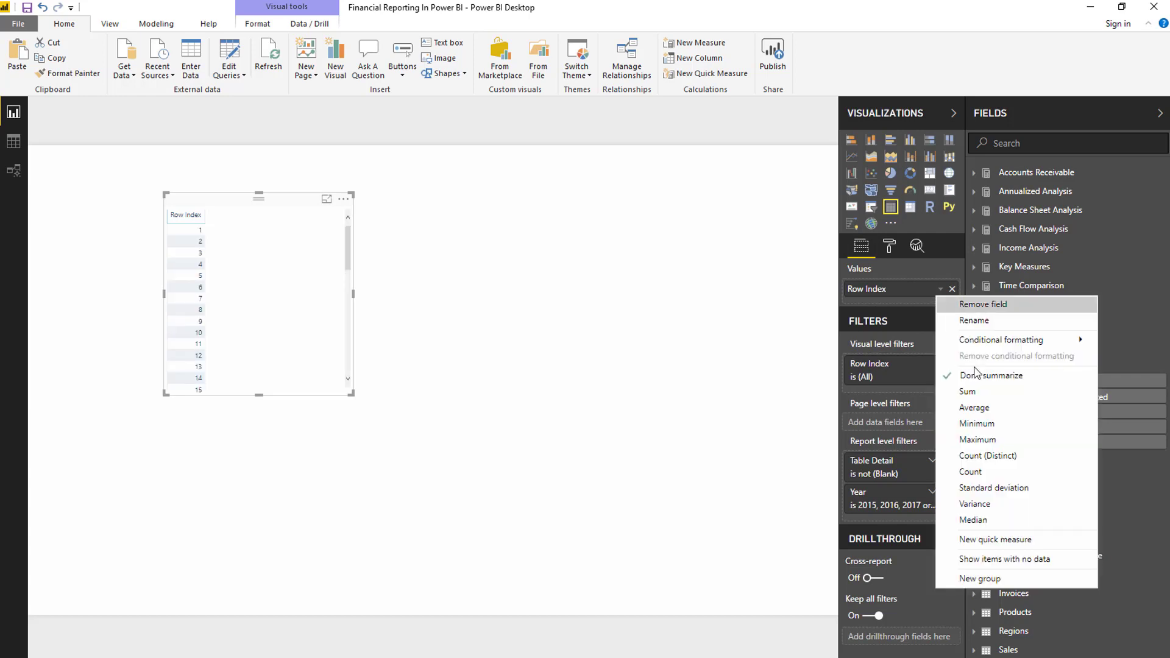
click(989, 560)
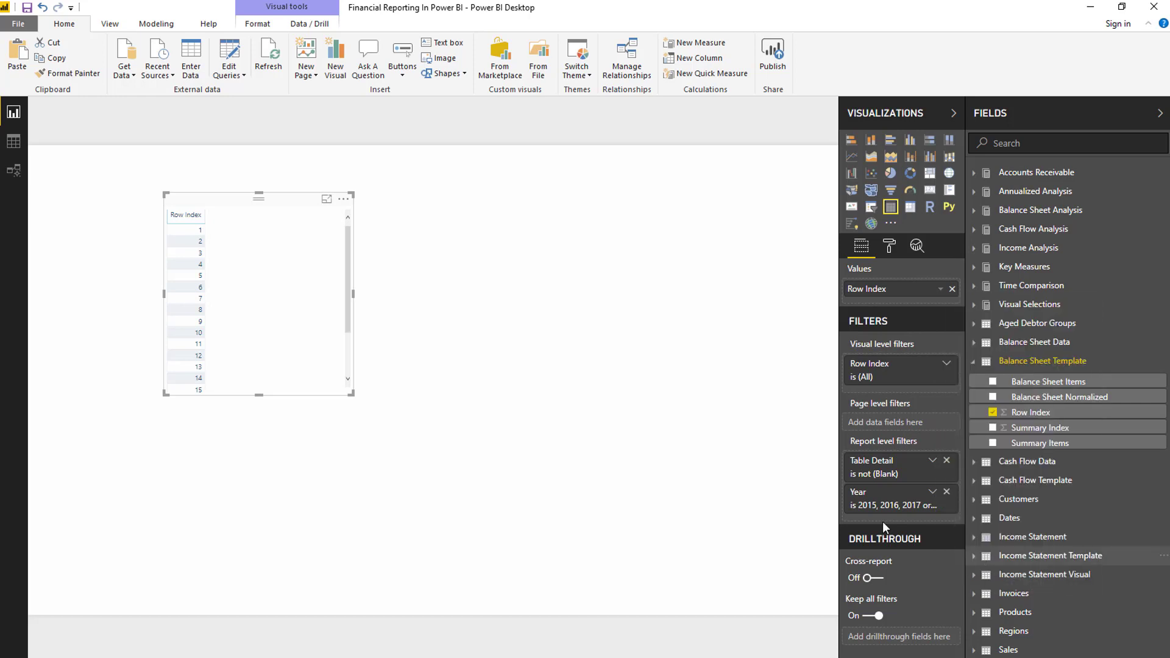
drag(350, 393, 673, 573)
drag(605, 506, 576, 479)
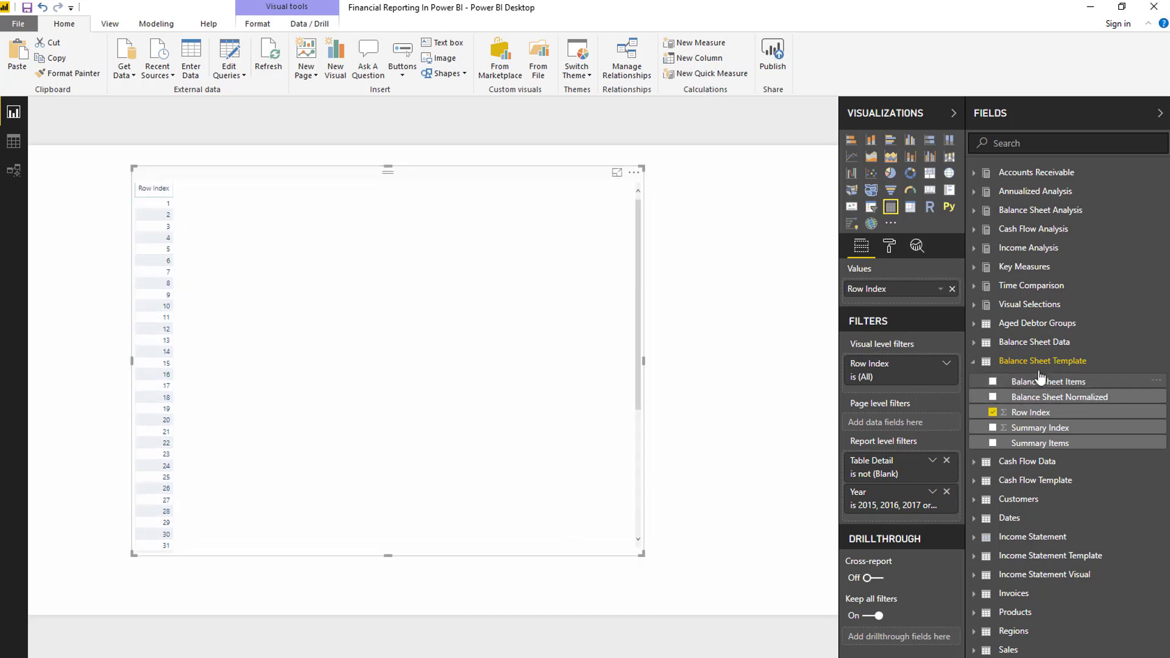
Add Balance Sheet Items to the table, then adjust its size and position slightly
drag(1048, 381, 929, 301)
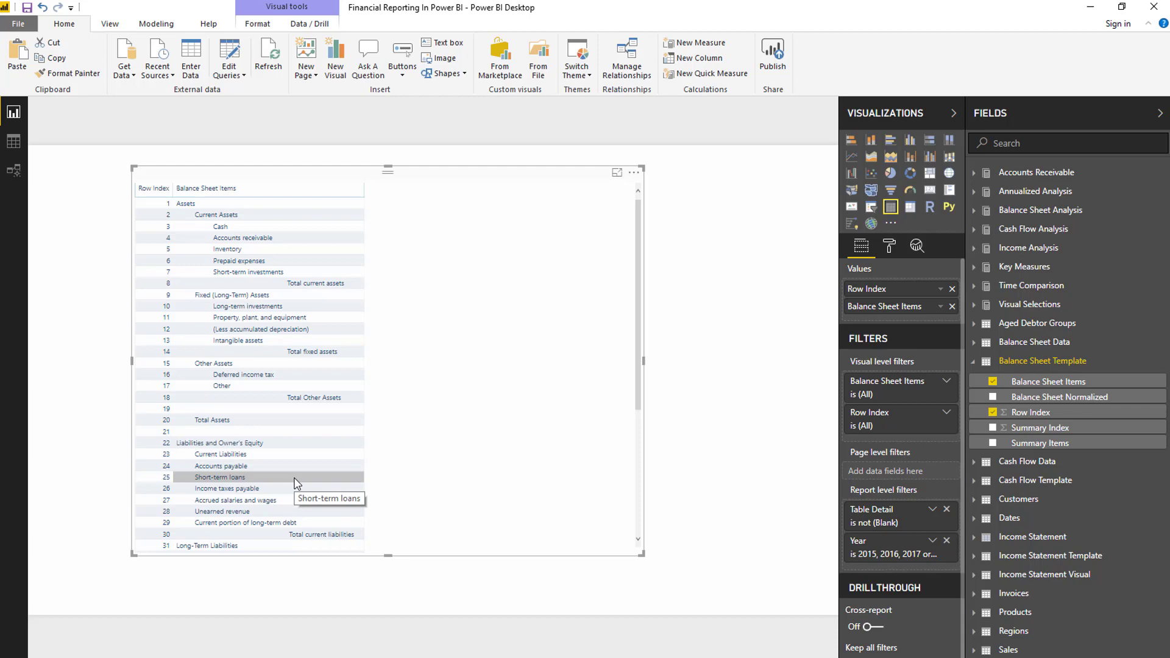
drag(641, 554, 661, 584)
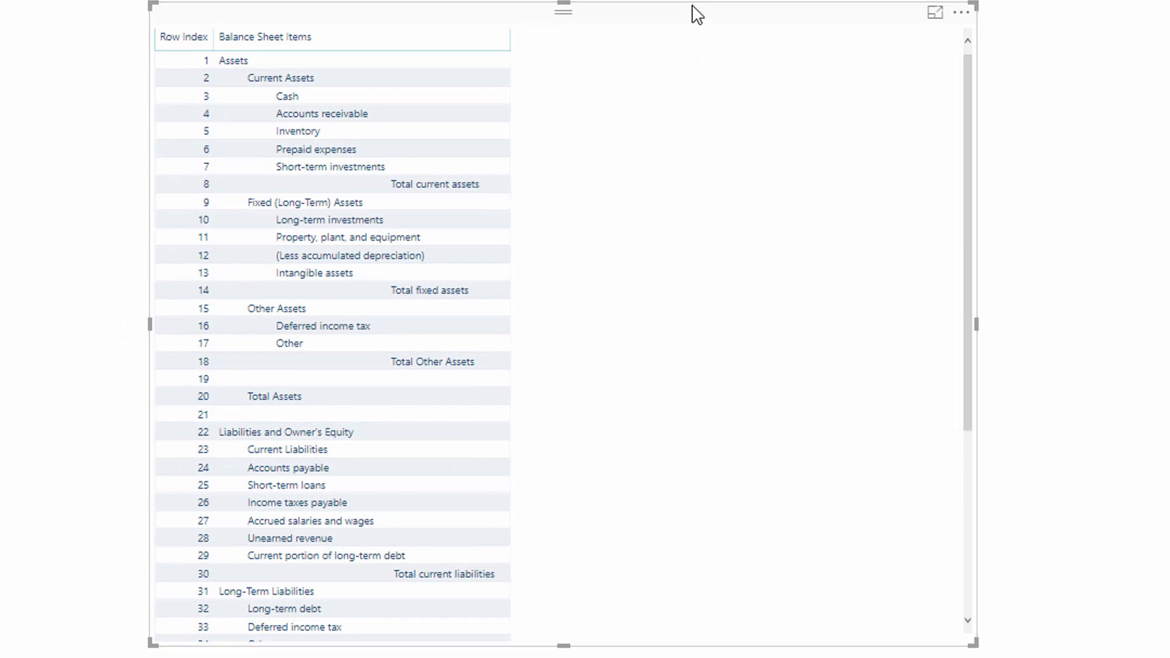
drag(695, 13, 721, 37)
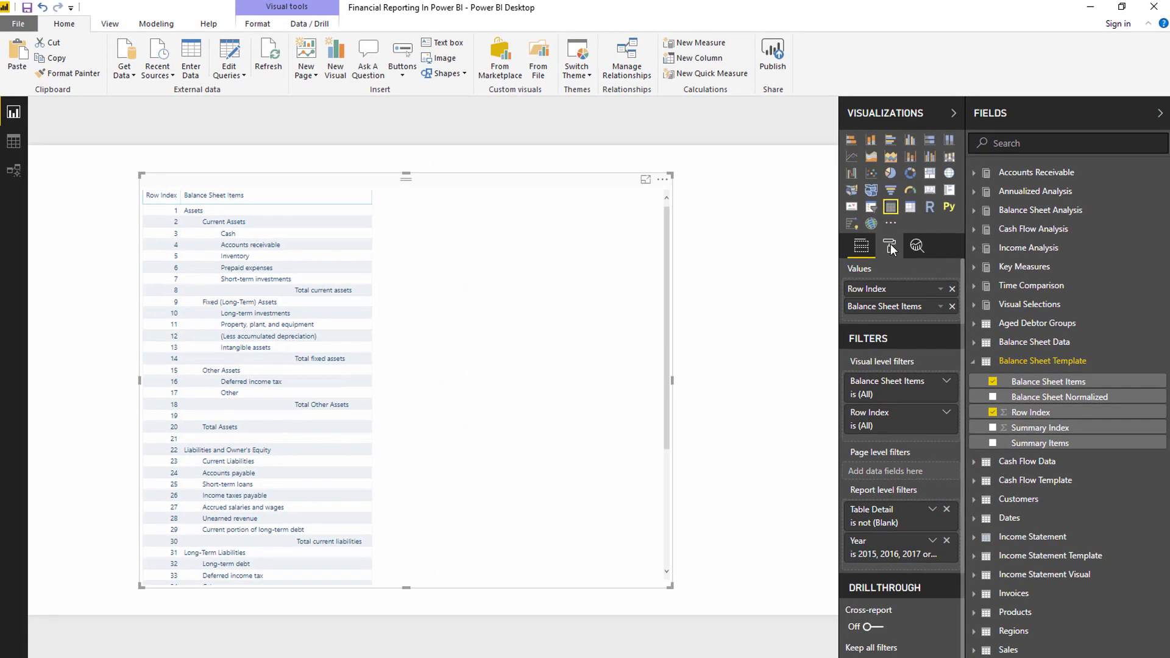
Review the table's Values and Column headers formatting settings, then collapse both sections
click(889, 245)
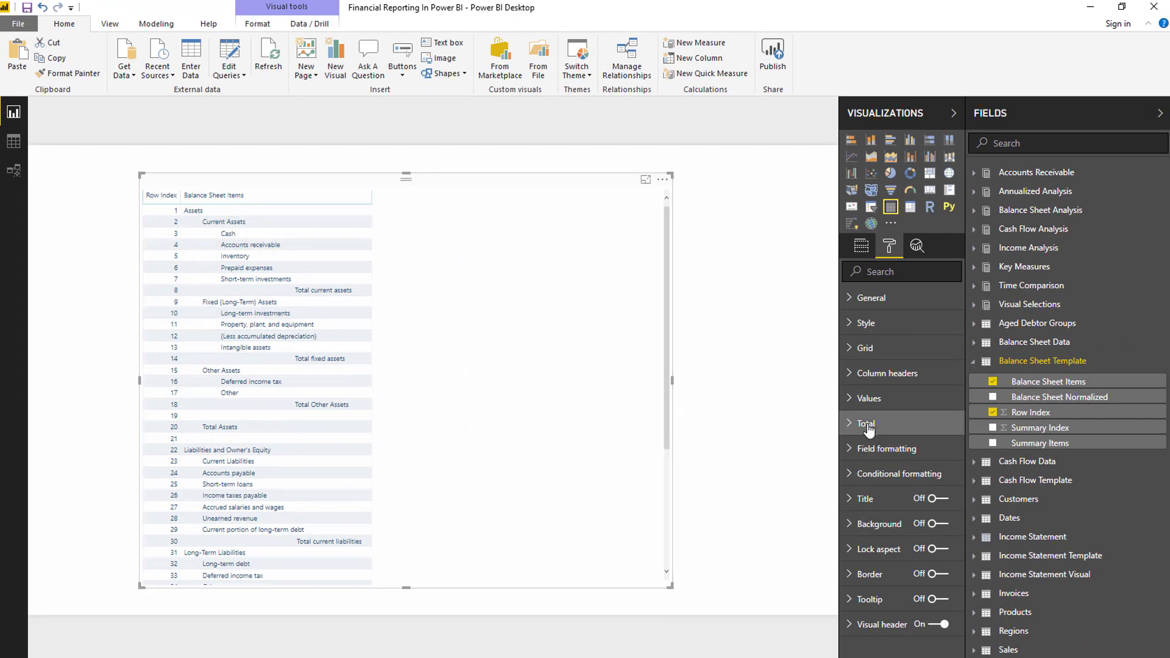
click(868, 400)
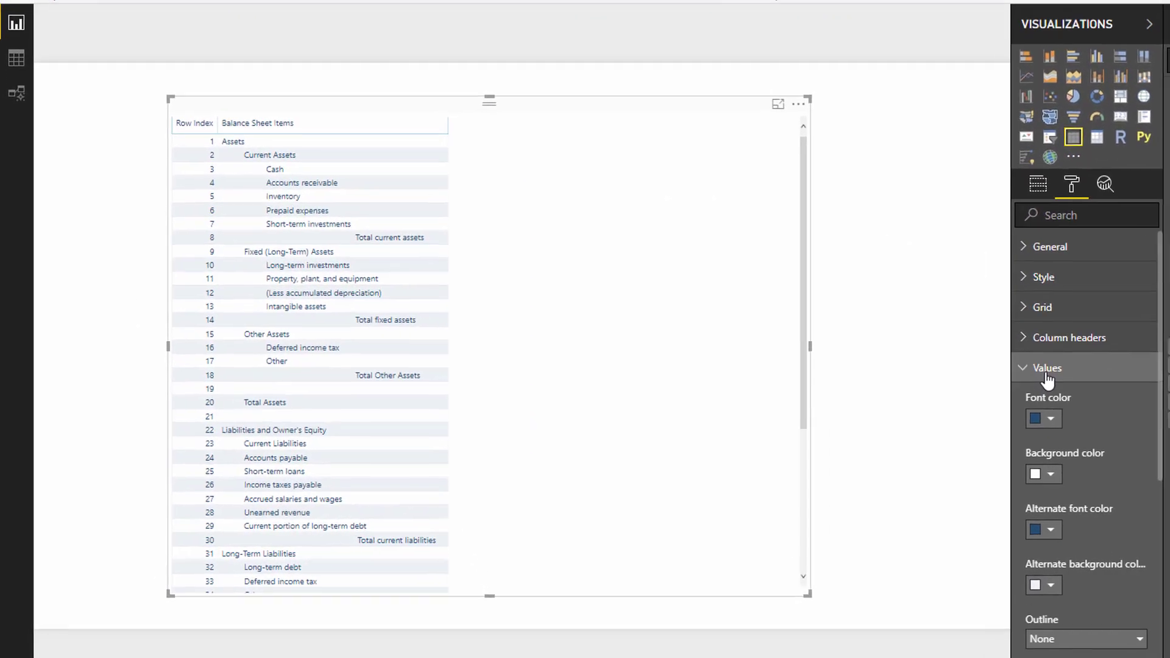
scroll(1061, 583, down, 3)
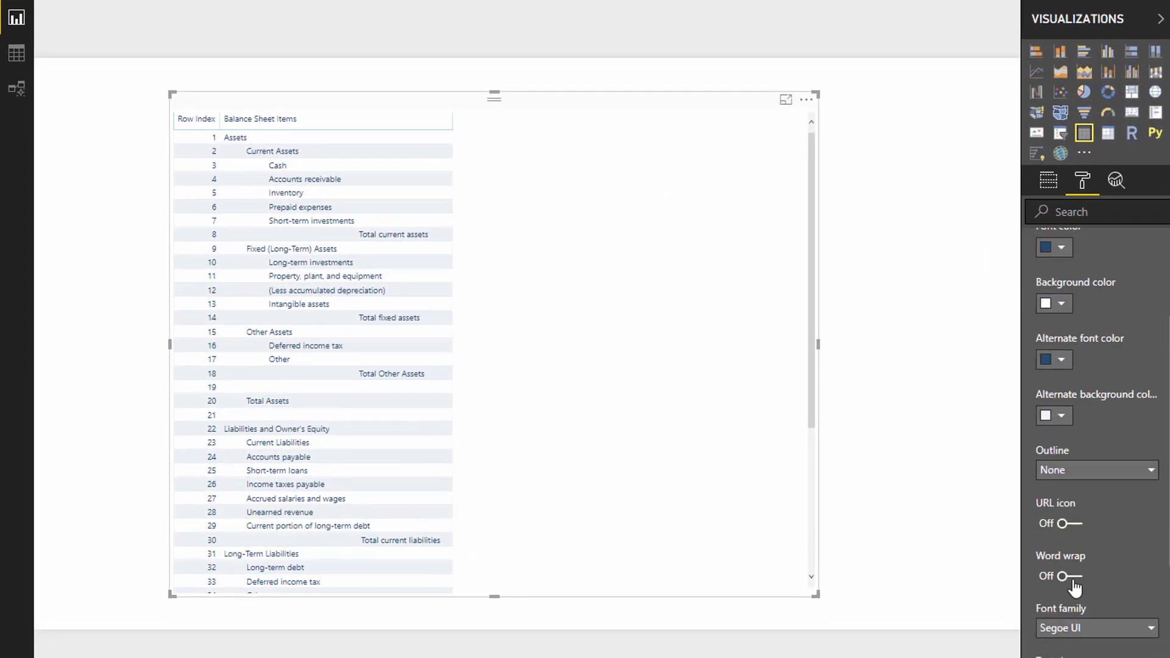
scroll(1091, 473, up, 5)
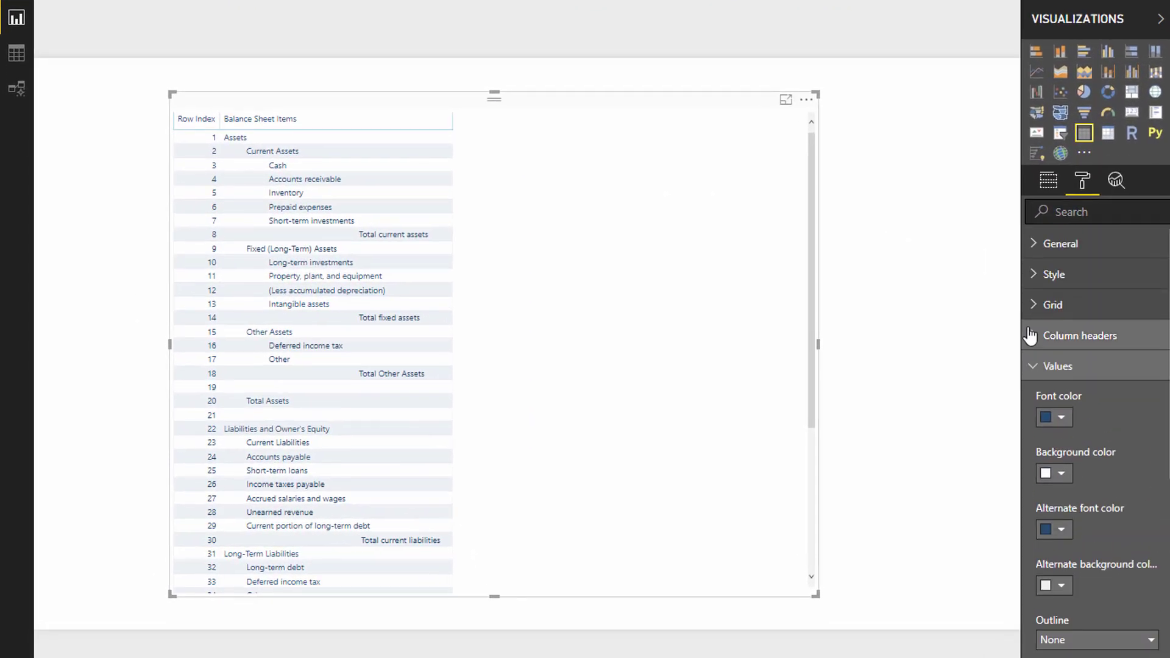
click(1035, 337)
scroll(1044, 369, down, 4)
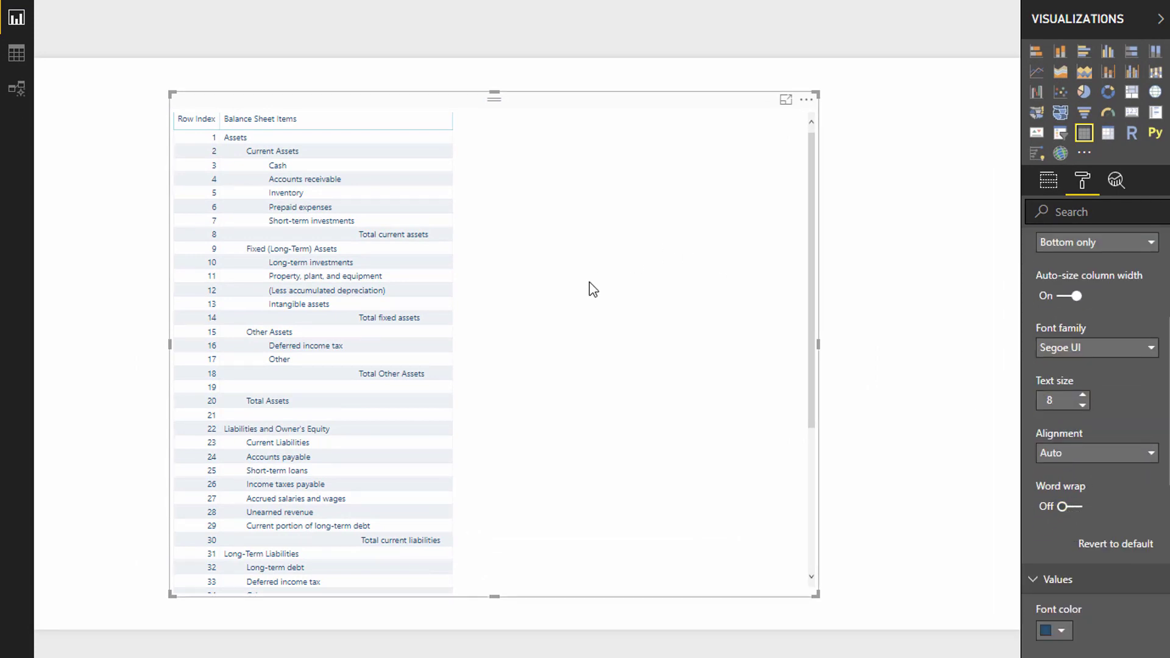
scroll(1078, 381, up, 4)
click(1039, 335)
click(1038, 367)
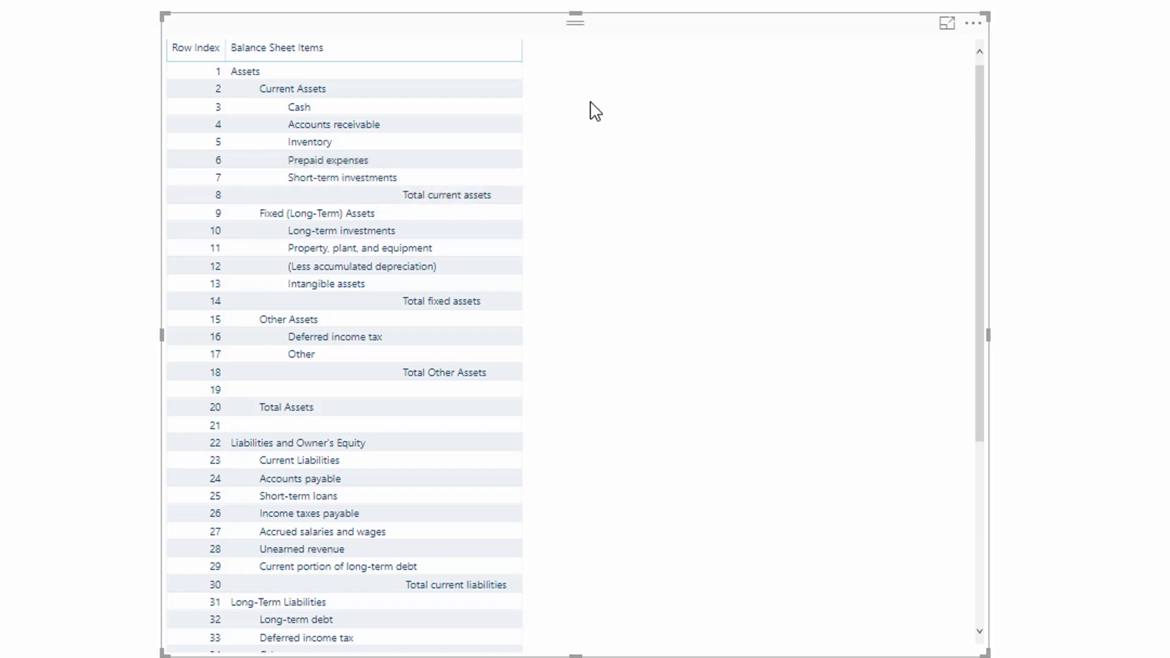
Enlarge the table slightly and shrink the Row Index column until it disappears
click(615, 84)
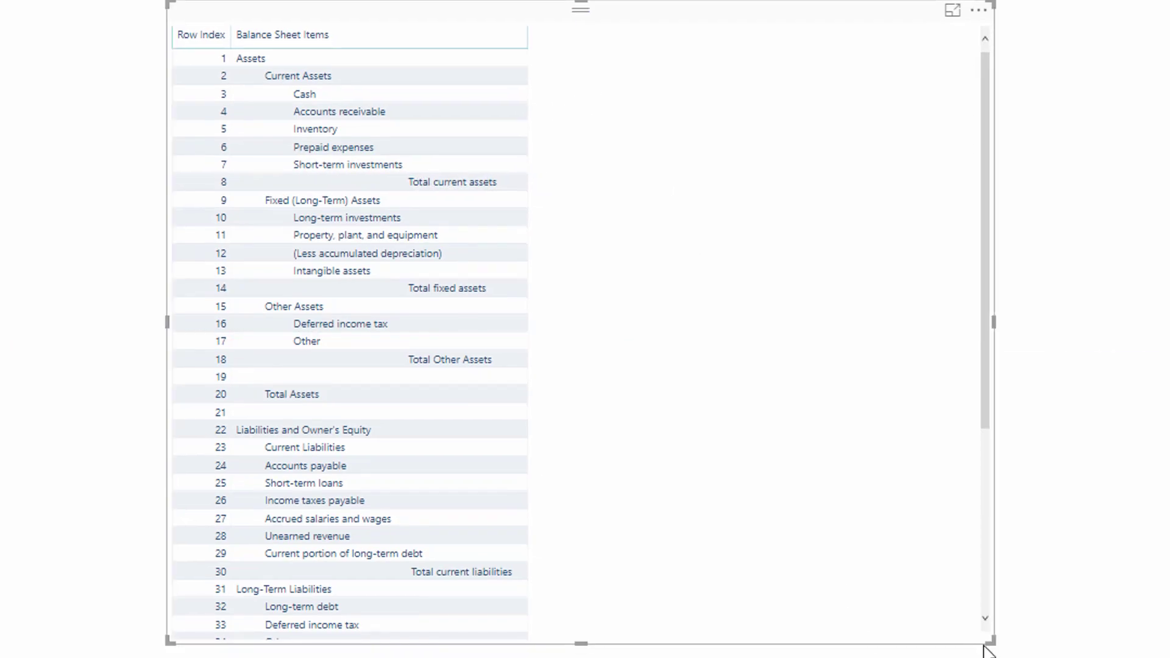
drag(994, 655, 1008, 657)
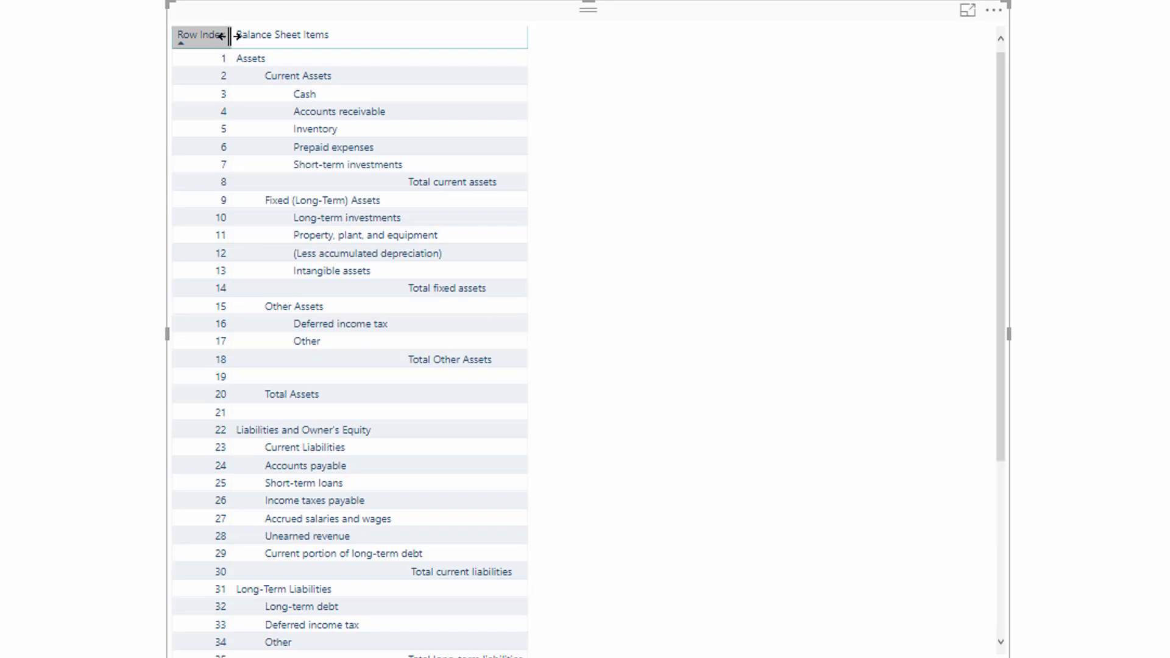
drag(229, 35, 173, 37)
scroll(612, 237, down, 5)
scroll(612, 238, up, 5)
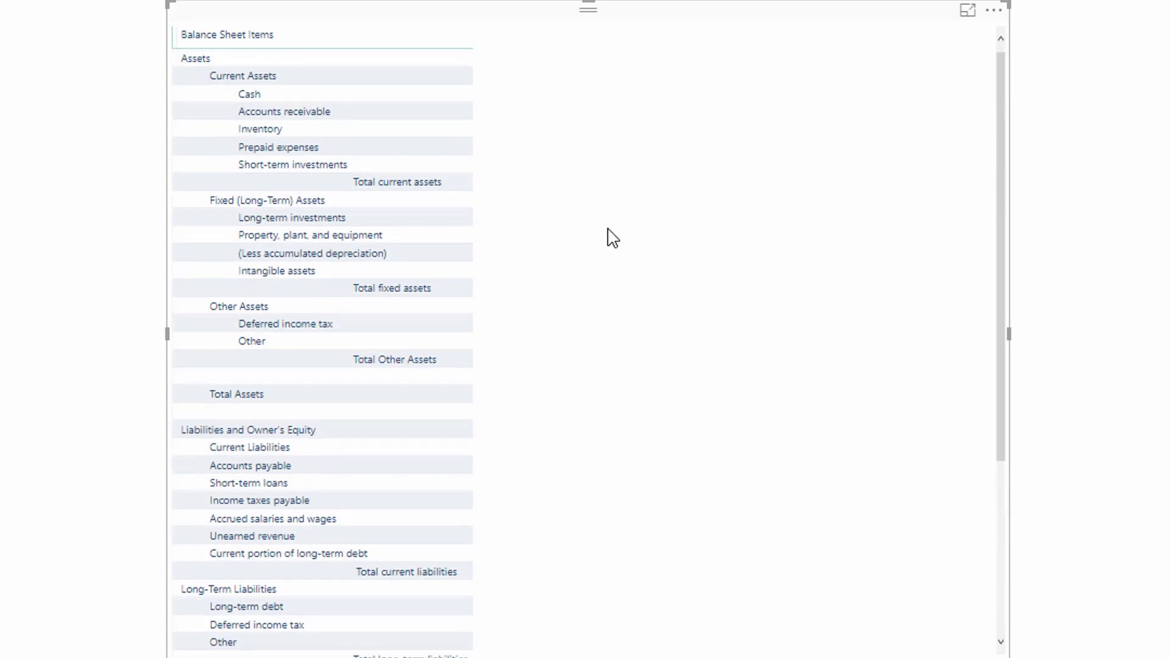
scroll(739, 169, down, 5)
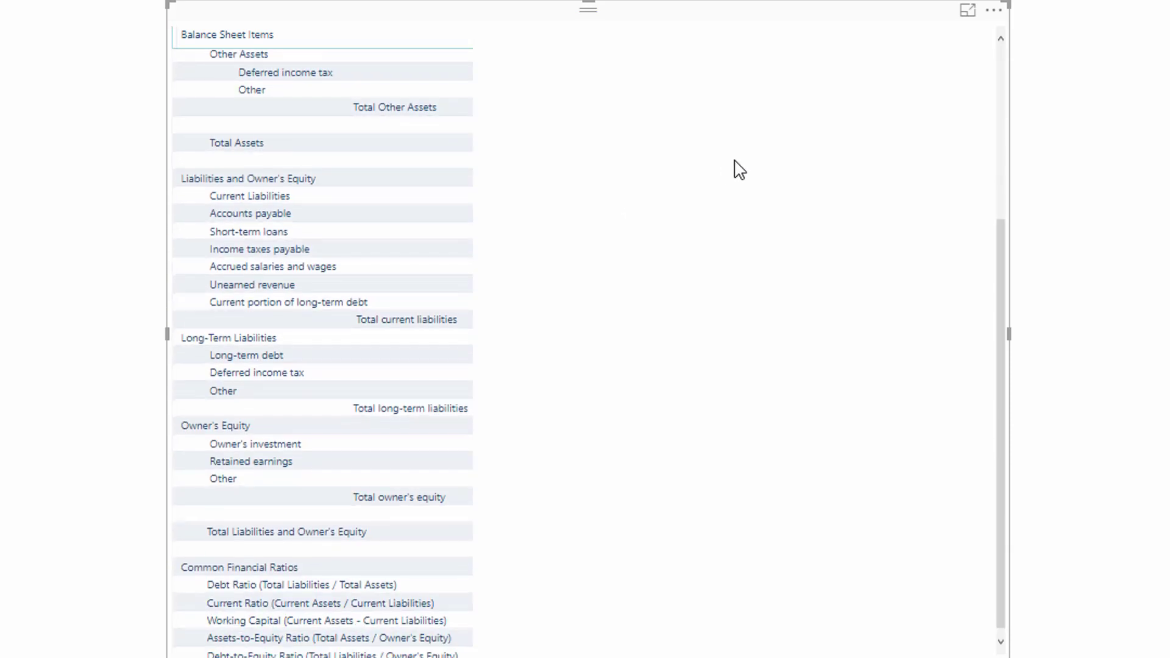
scroll(739, 169, up, 5)
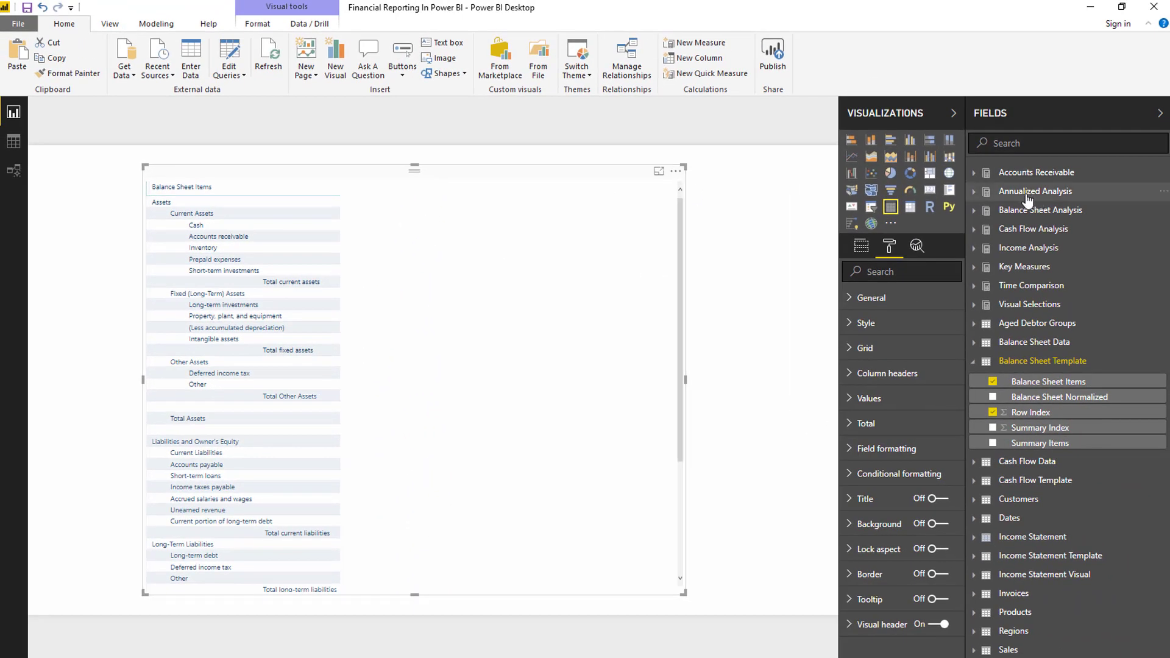
Review the B/S Values measure's DAX in Balance Sheet Analysis, then add it to the table
click(1029, 210)
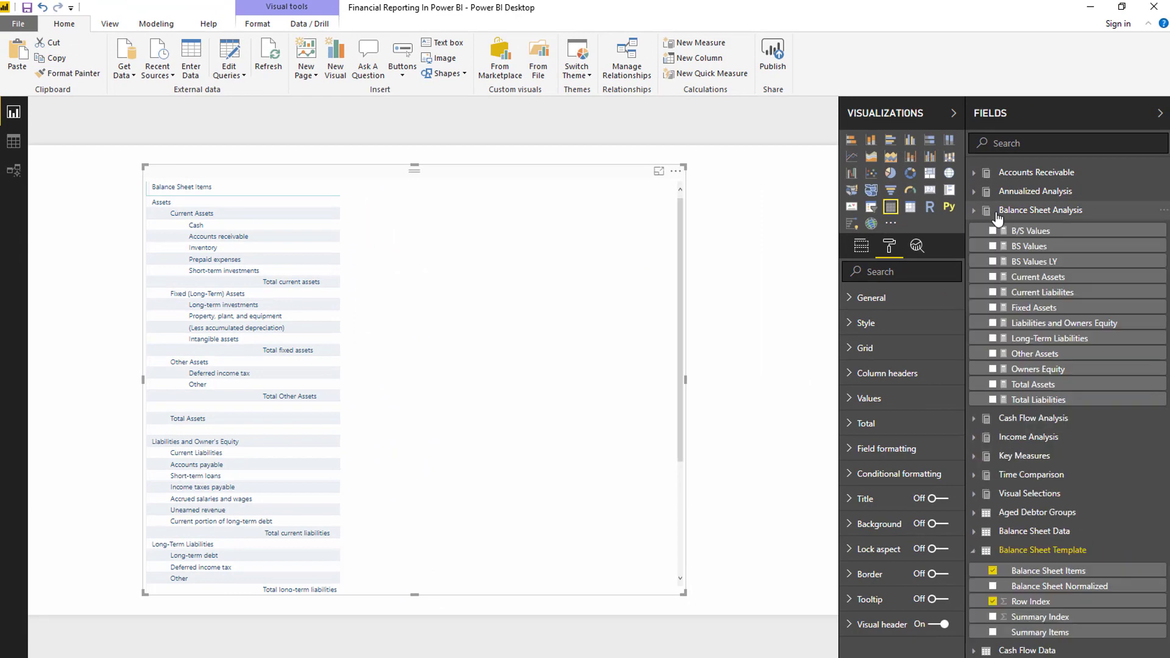
click(1047, 231)
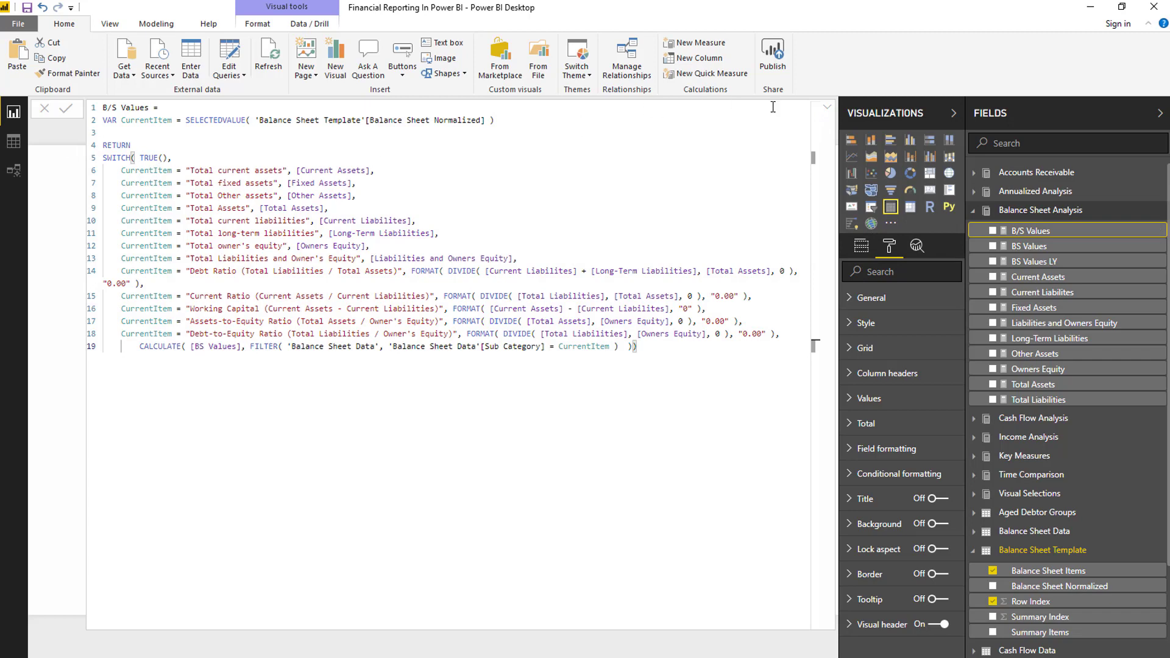
click(827, 111)
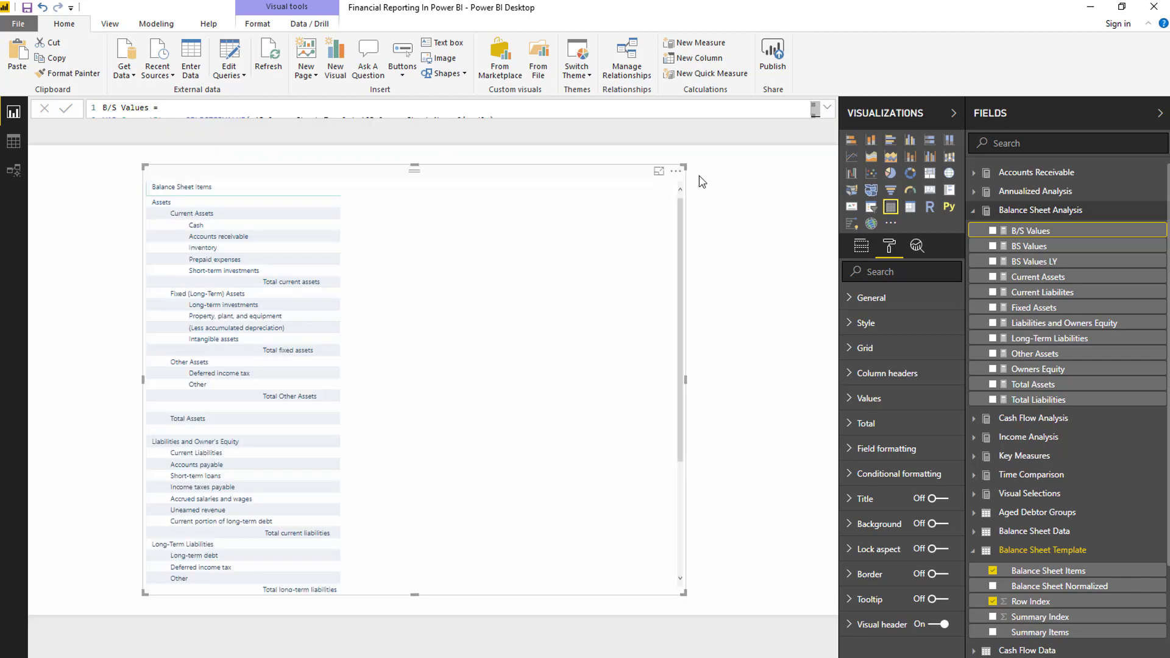
drag(1030, 232, 430, 382)
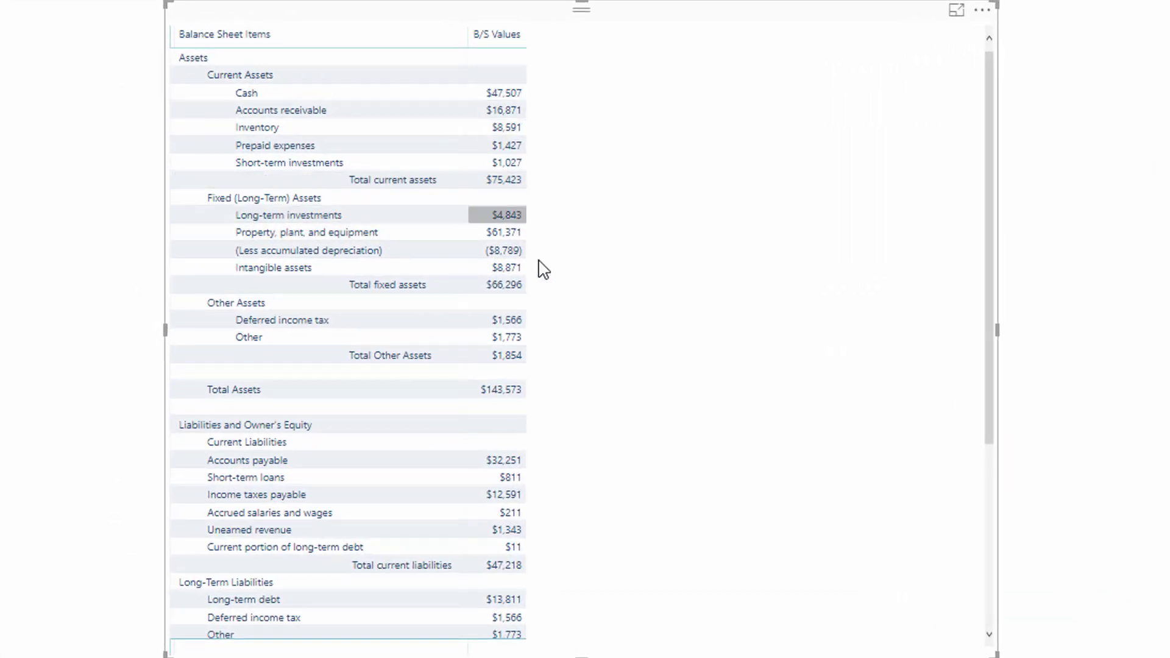
scroll(813, 413, down, 1)
scroll(814, 413, down, 5)
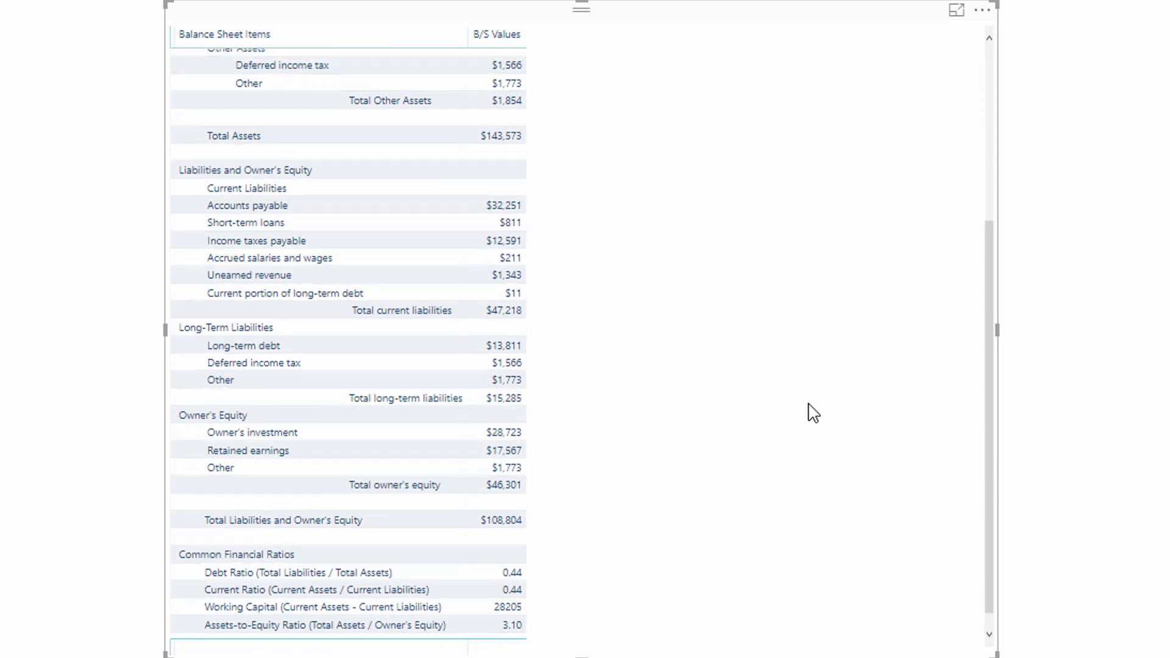
scroll(814, 413, up, 5)
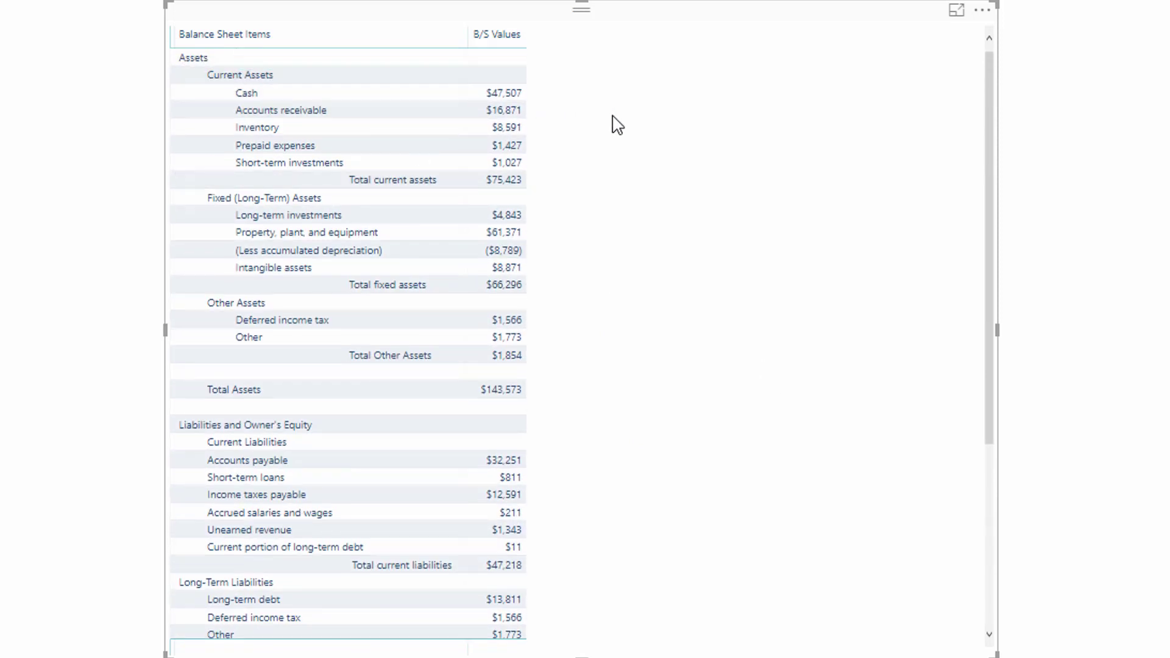